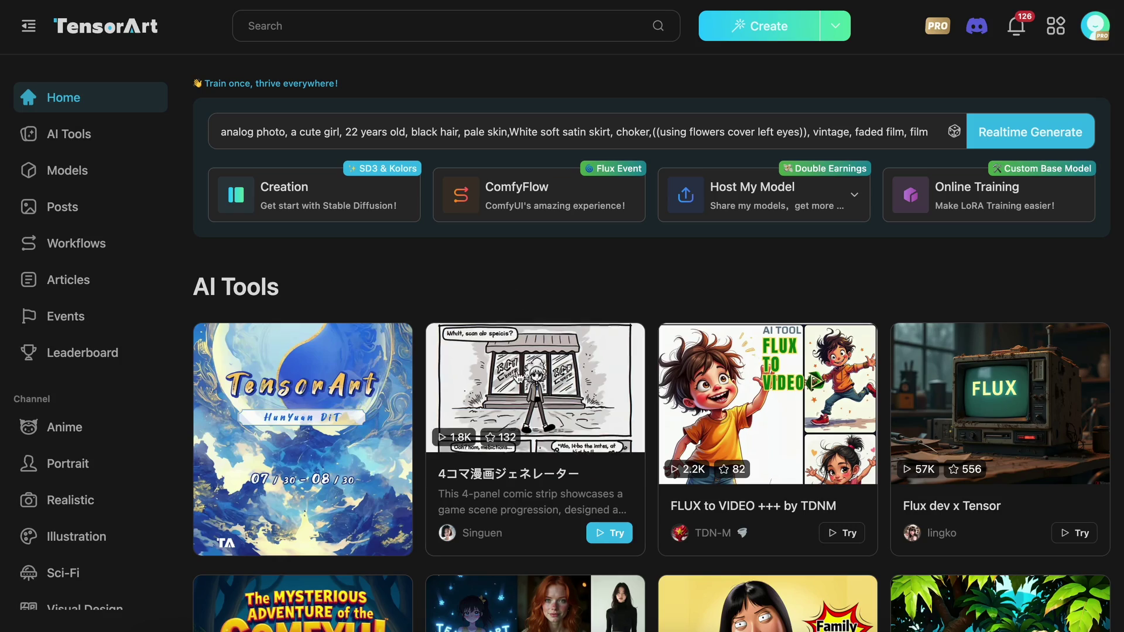
Browse the home page and open Online Training, showing an empty dataset with Repeat 20, Epoch 10.
{"action": "scroll", "coordinate": [995, 426], "scroll_direction": "down", "scroll_amount": 7}
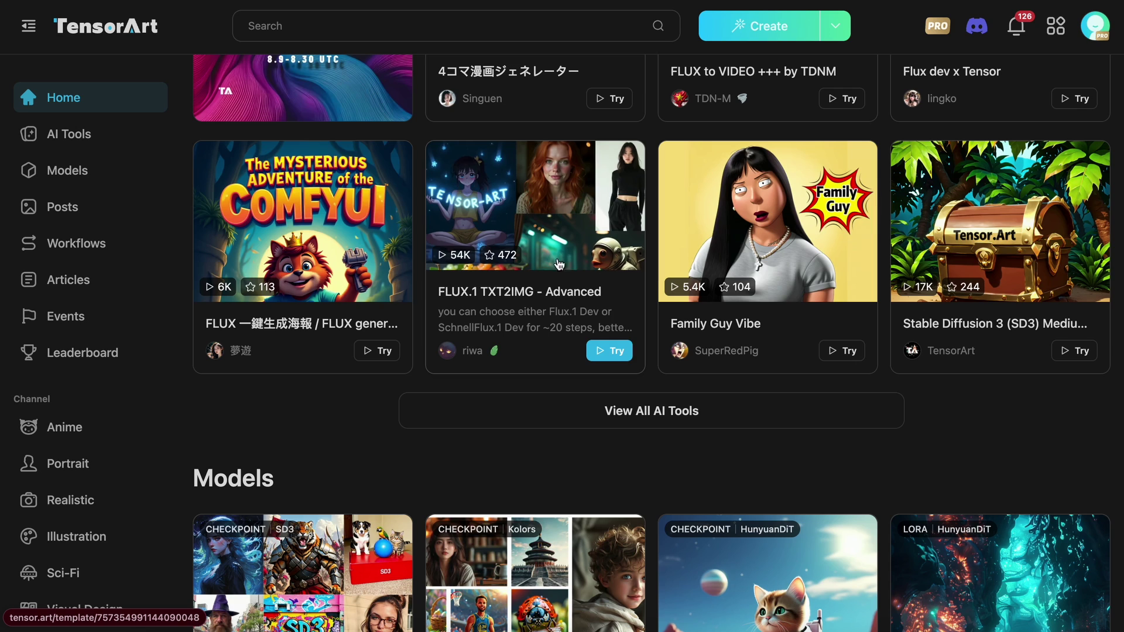
{"action": "scroll", "coordinate": [463, 421], "scroll_direction": "down", "scroll_amount": 7}
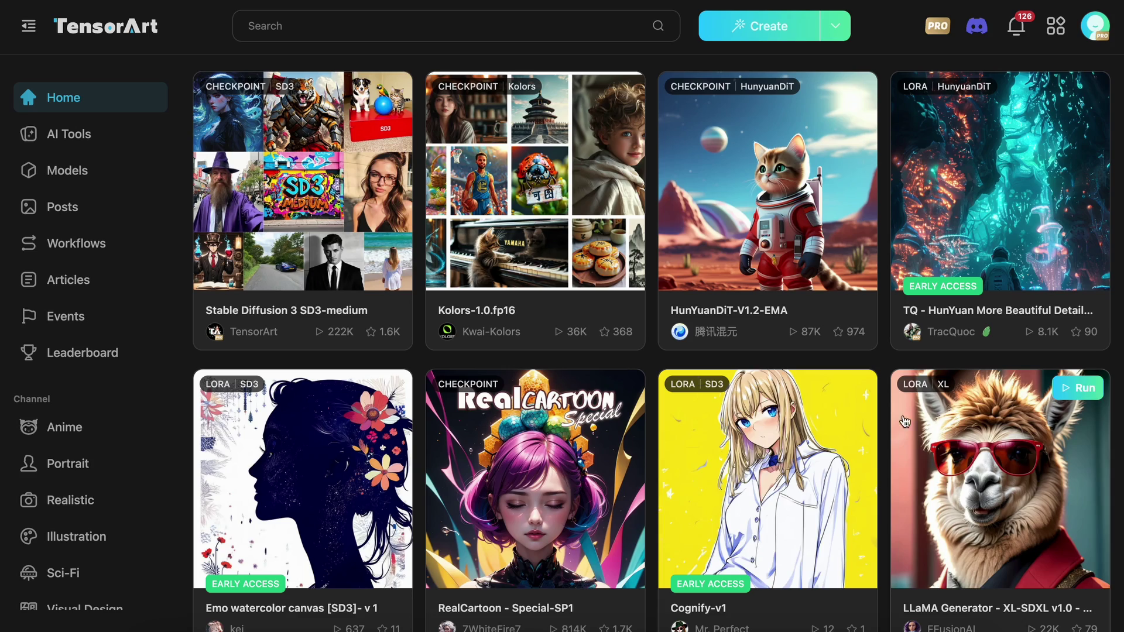
{"action": "scroll", "coordinate": [322, 472], "scroll_direction": "down", "scroll_amount": 3}
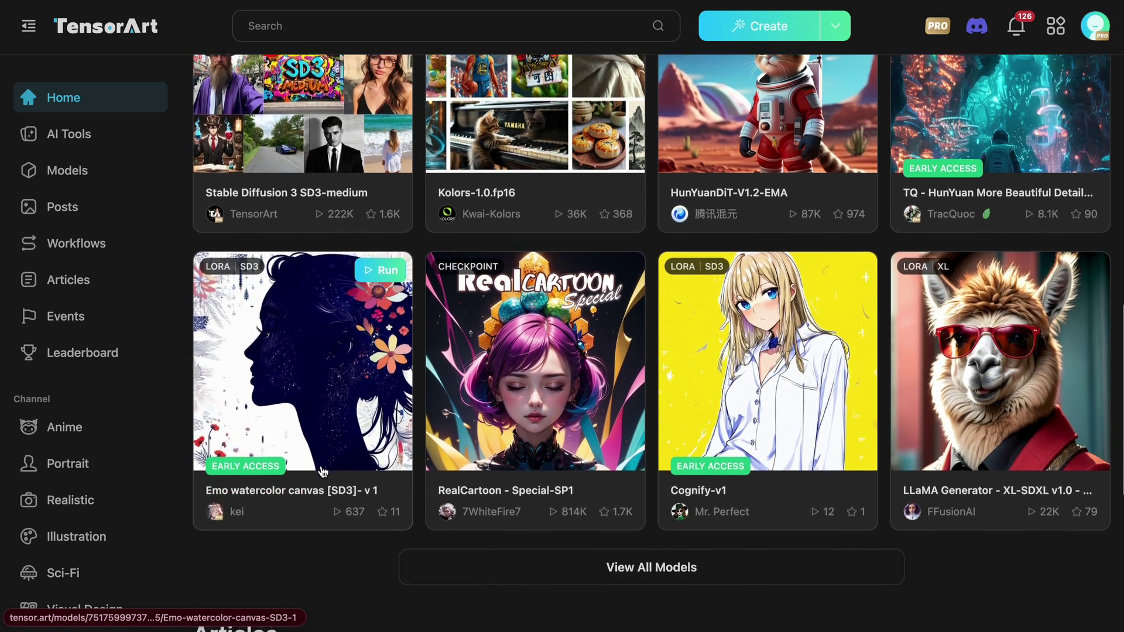
{"action": "scroll", "coordinate": [322, 472], "scroll_direction": "down", "scroll_amount": 12}
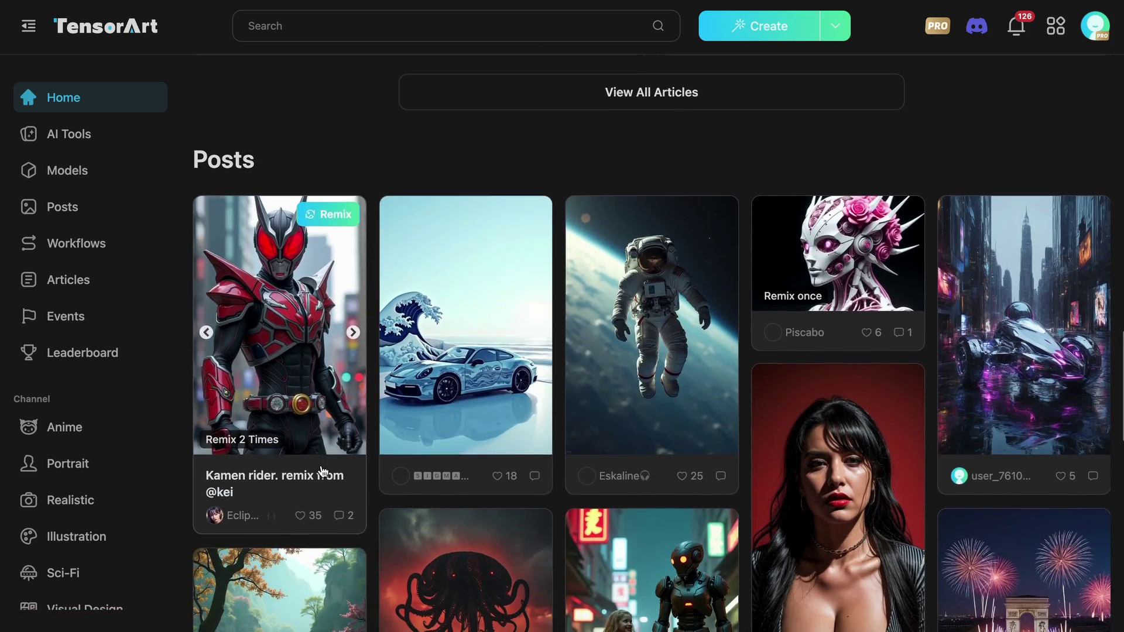
{"action": "scroll", "coordinate": [322, 472], "scroll_direction": "up", "scroll_amount": 5}
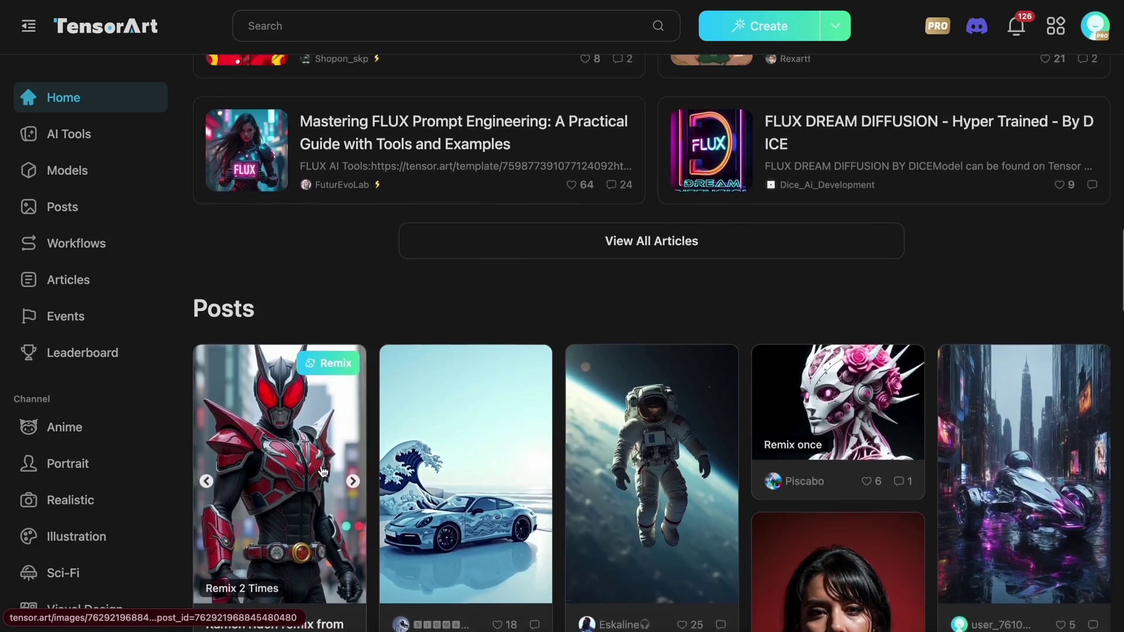
{"action": "scroll", "coordinate": [323, 472], "scroll_direction": "up", "scroll_amount": 8}
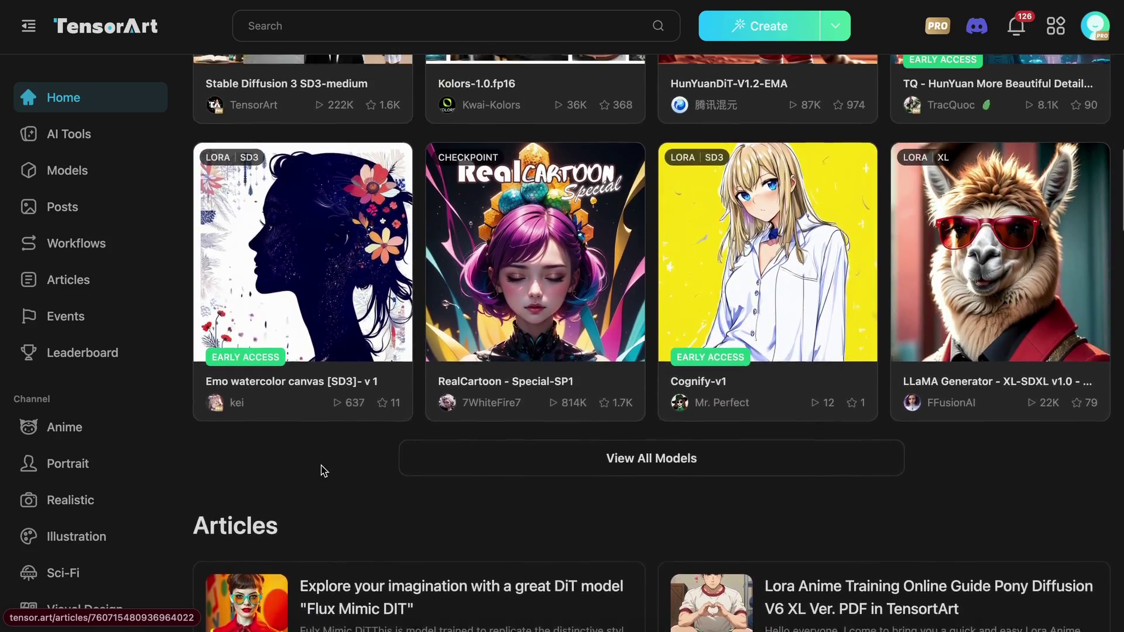
{"action": "scroll", "coordinate": [322, 472], "scroll_direction": "up", "scroll_amount": 9}
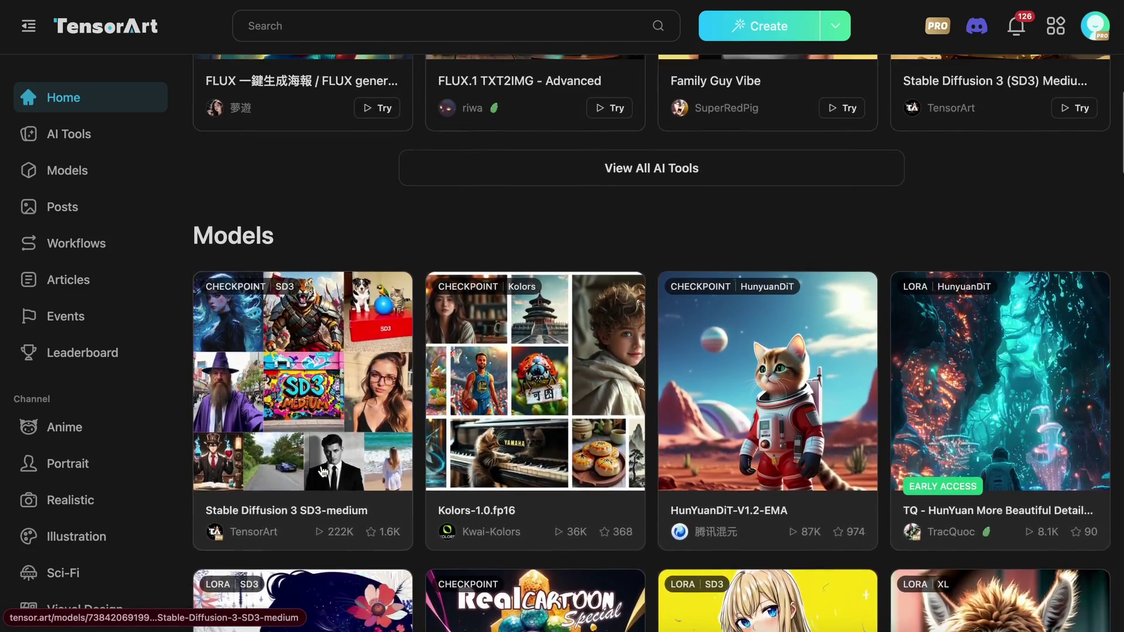
{"action": "scroll", "coordinate": [323, 472], "scroll_direction": "up", "scroll_amount": 8}
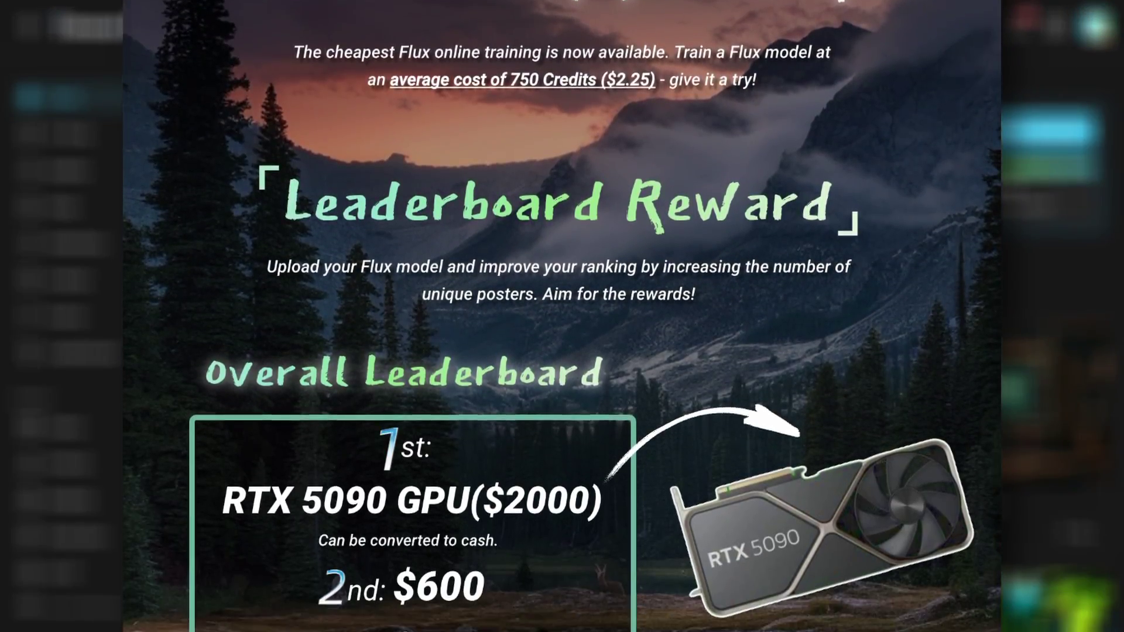
{"action": "scroll", "coordinate": [562, 316], "scroll_direction": "down", "scroll_amount": 10}
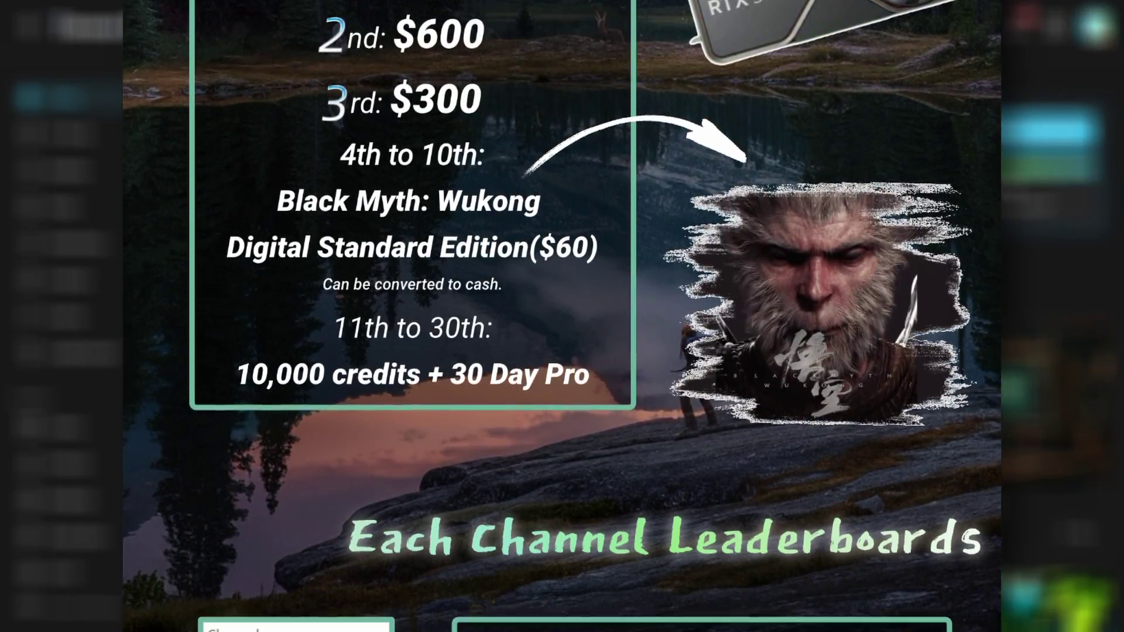
{"action": "scroll", "coordinate": [562, 317], "scroll_direction": "down", "scroll_amount": 10}
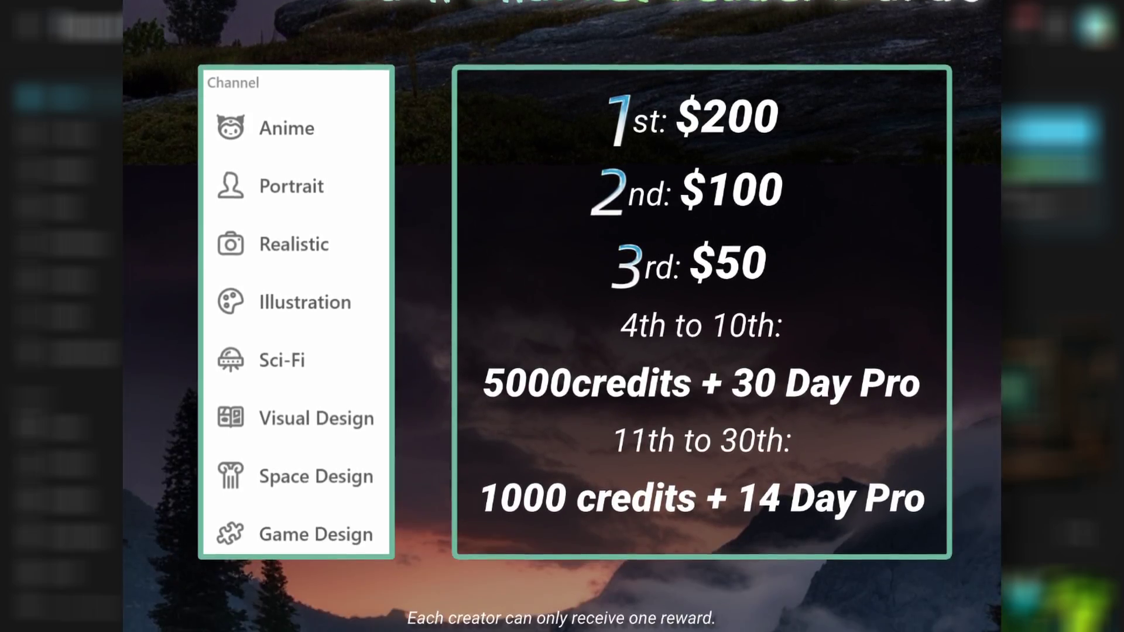
{"action": "scroll", "coordinate": [562, 316], "scroll_direction": "down", "scroll_amount": 10}
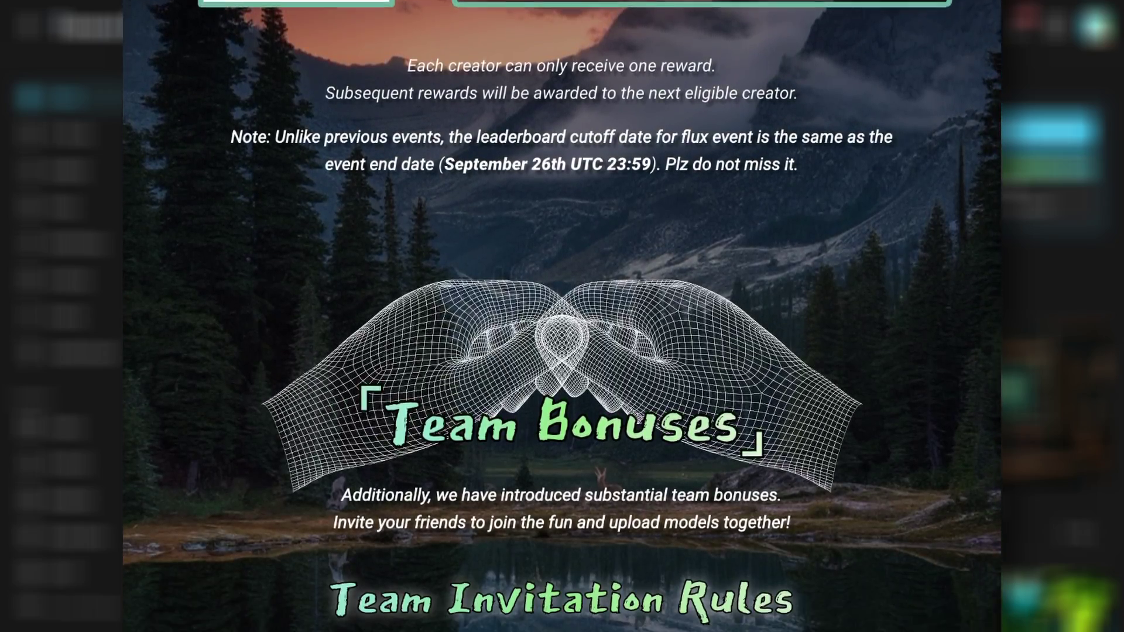
{"action": "scroll", "coordinate": [562, 316], "scroll_direction": "down", "scroll_amount": 10}
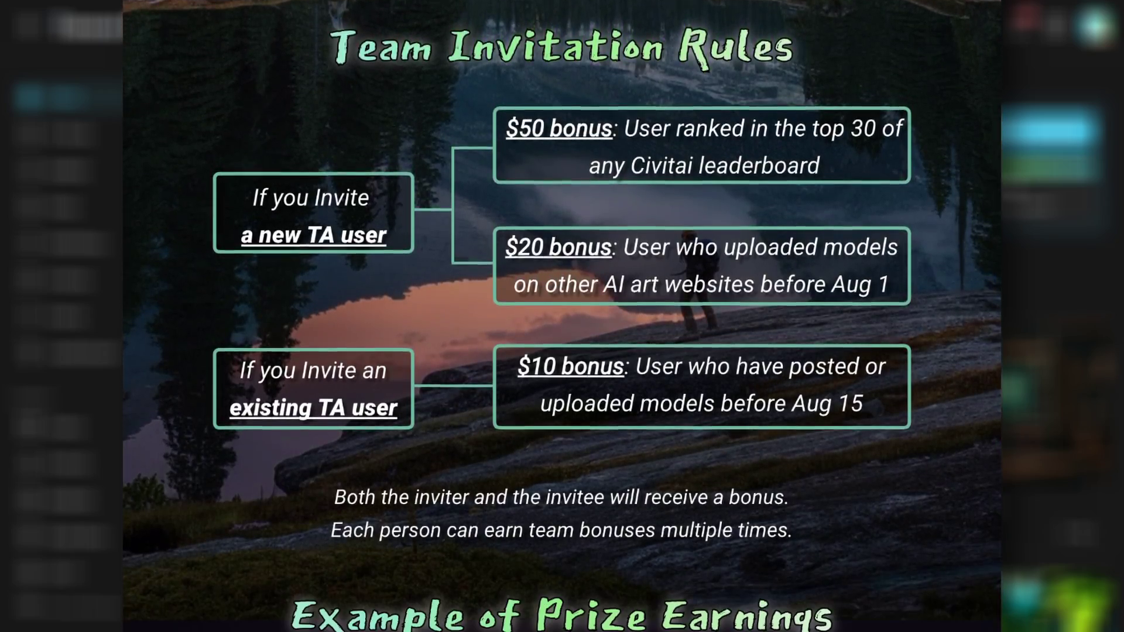
{"action": "scroll", "coordinate": [562, 316], "scroll_direction": "down", "scroll_amount": 10}
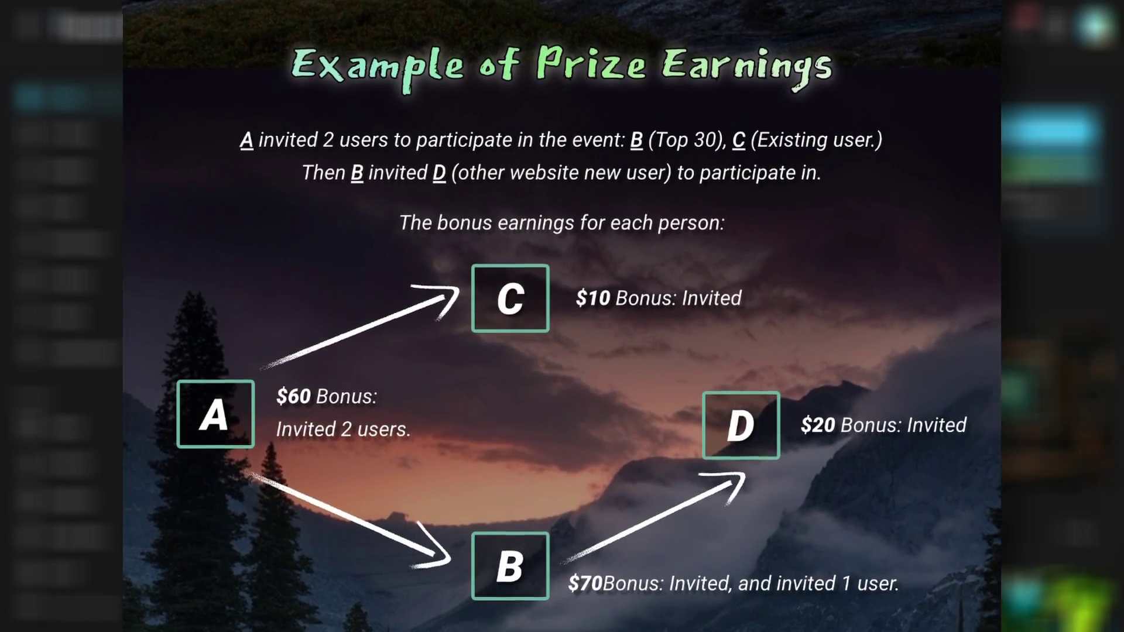
{"action": "scroll", "coordinate": [562, 316], "scroll_direction": "down", "scroll_amount": 7}
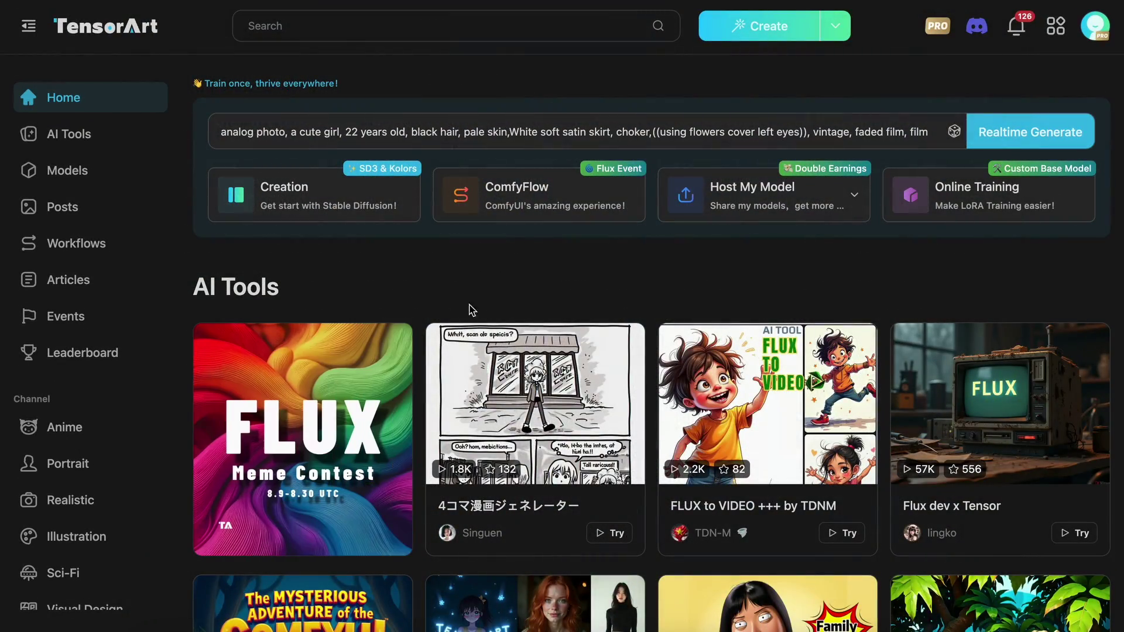
{"action": "left_click", "coordinate": [966, 198]}
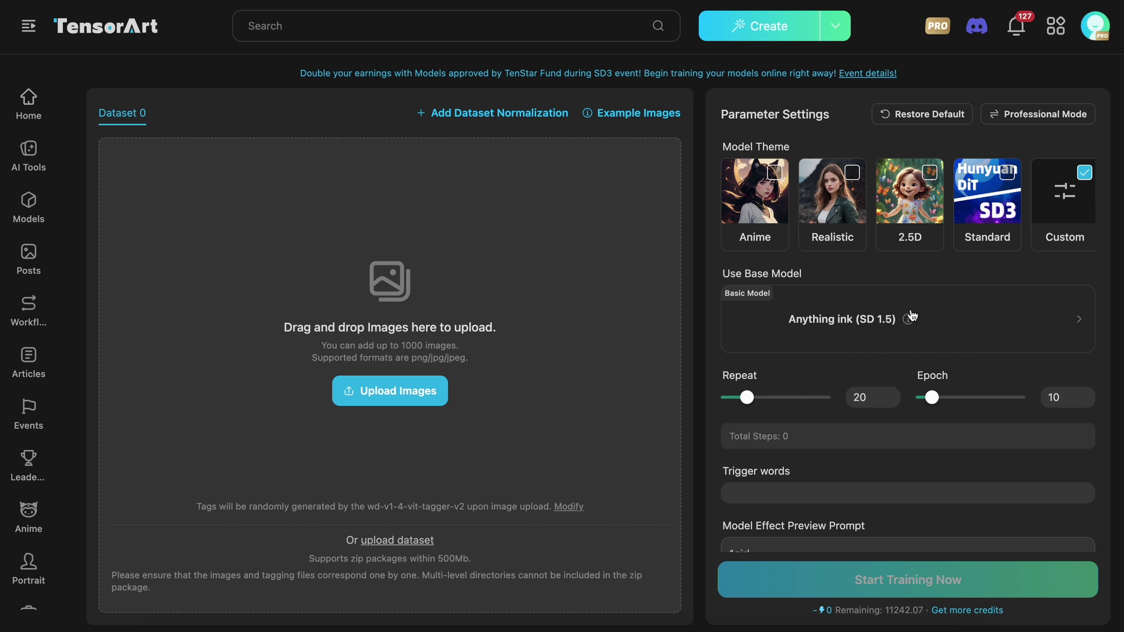
Switch the base model from Anything ink (SD 1.5) to FLUX.1 dev-fp8.
{"action": "left_click", "coordinate": [839, 324]}
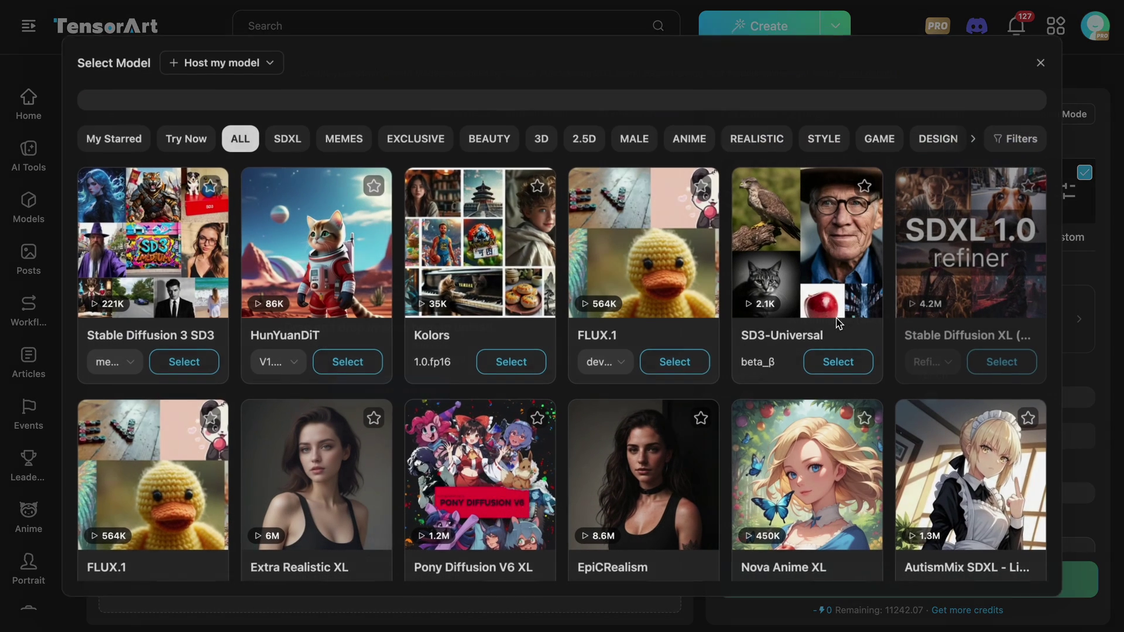
{"action": "left_click", "coordinate": [1048, 59]}
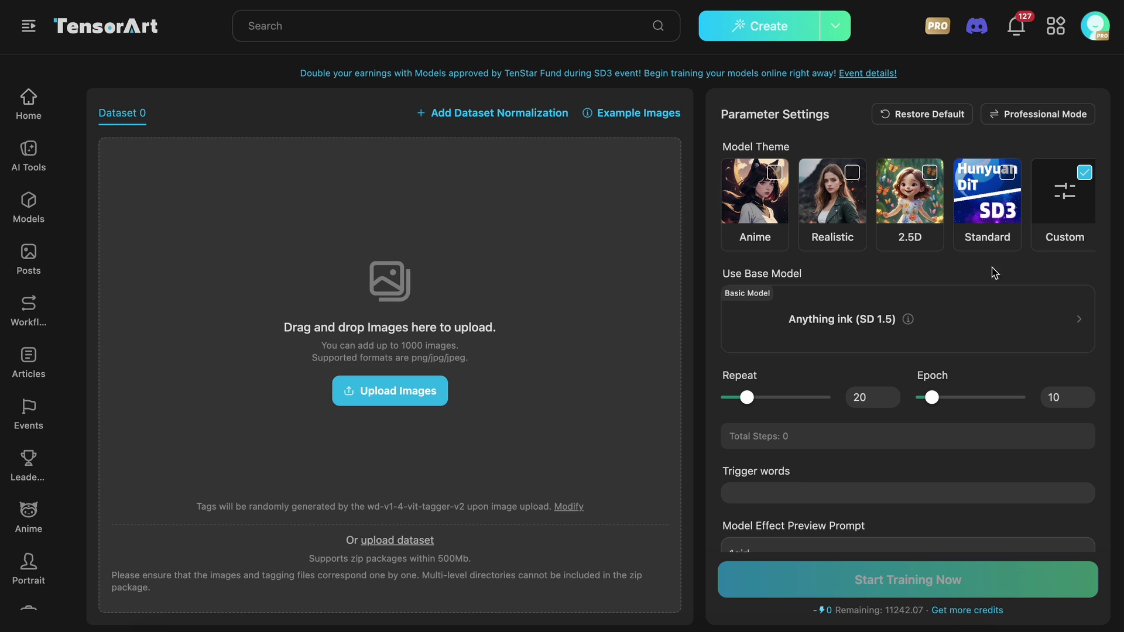
{"action": "left_click", "coordinate": [861, 321]}
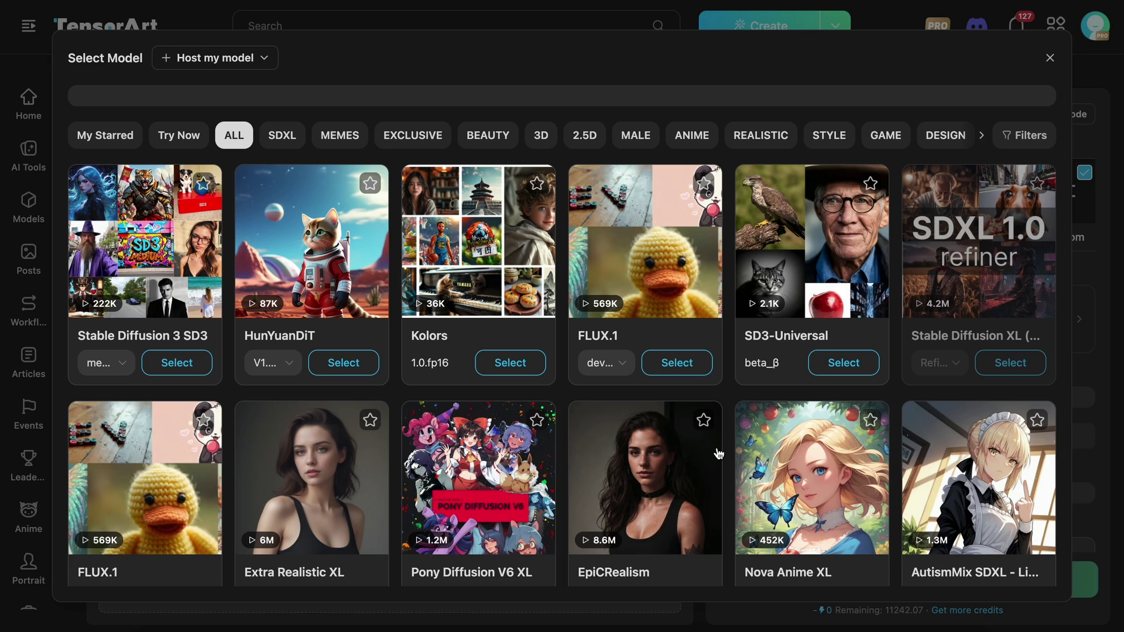
{"action": "left_click", "coordinate": [622, 373]}
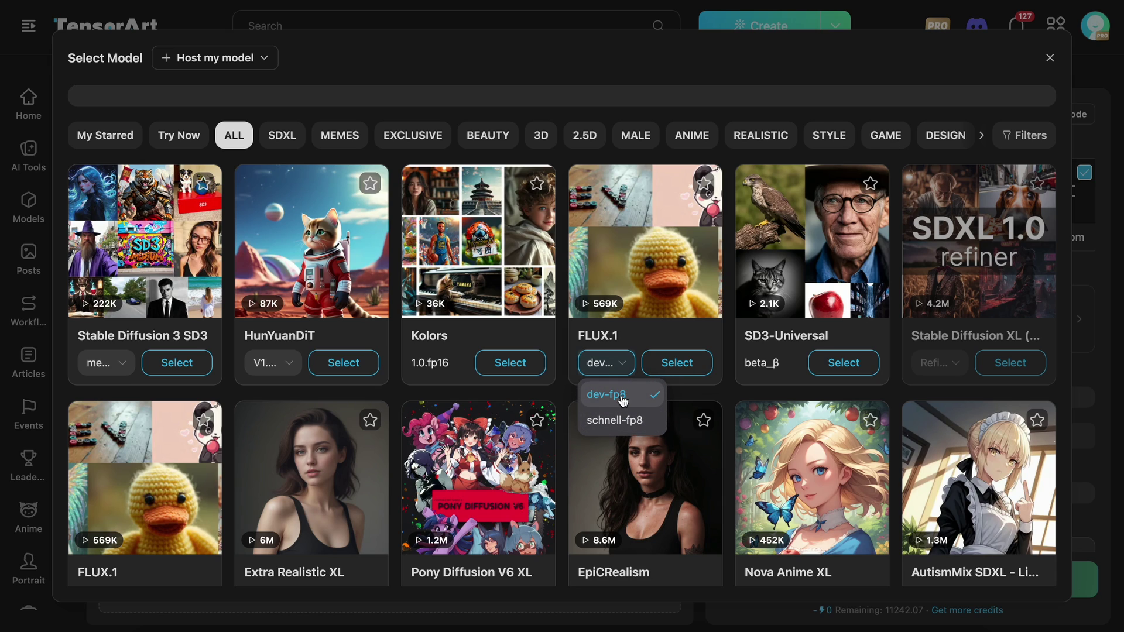
{"action": "left_click", "coordinate": [612, 398]}
{"action": "left_click", "coordinate": [673, 367]}
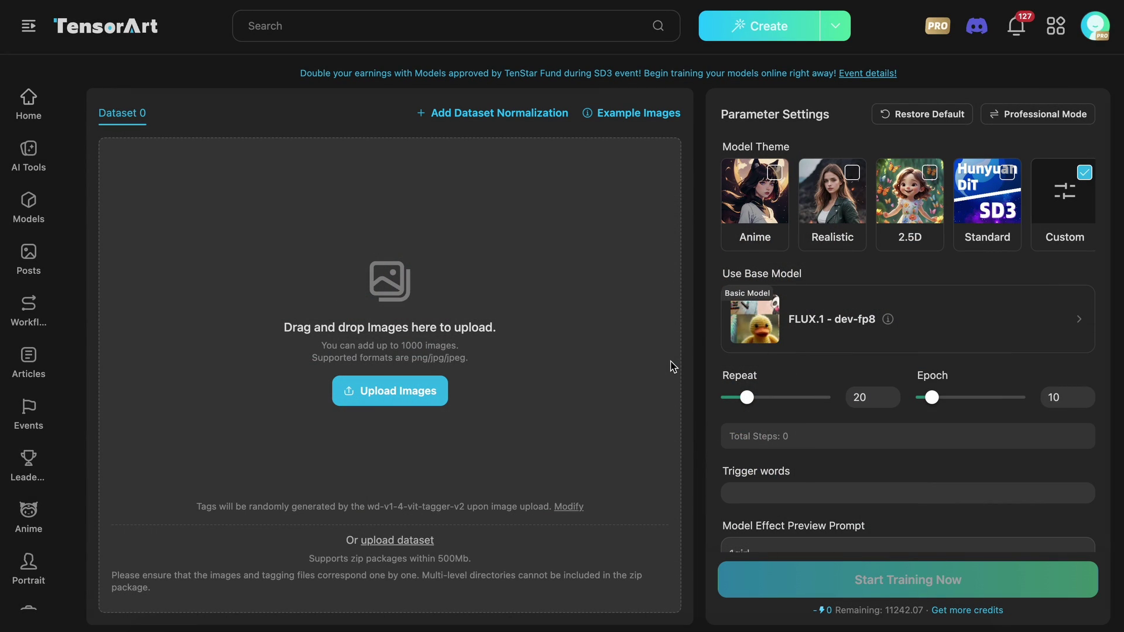
{"action": "scroll", "coordinate": [820, 454], "scroll_direction": "down", "scroll_amount": 3}
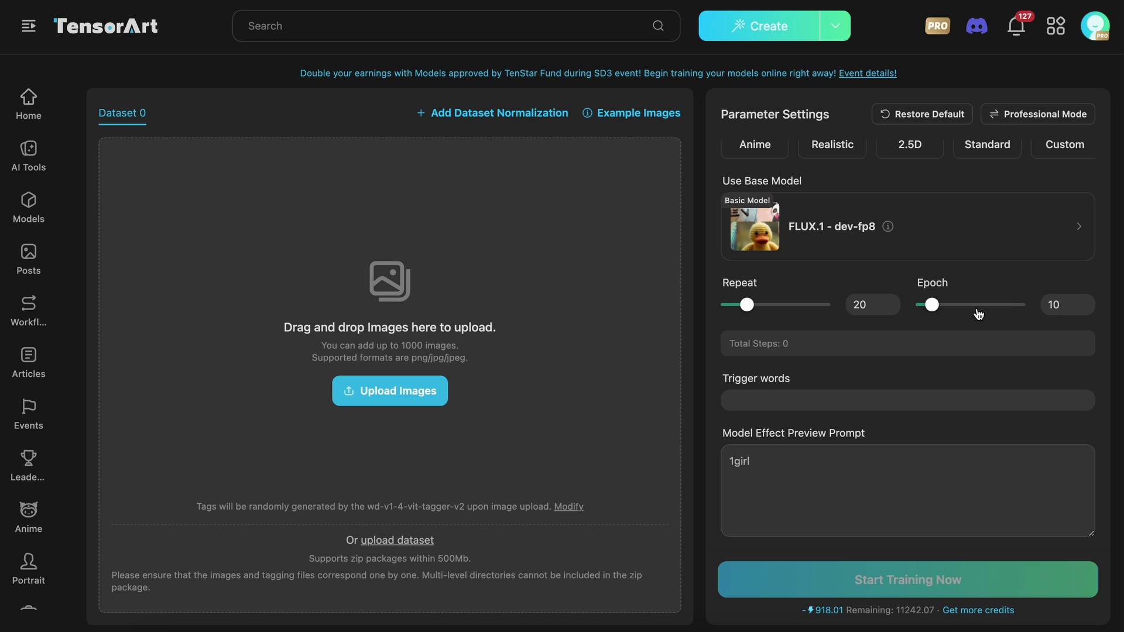
Check the Repeat count, leaving it at 20.
{"action": "left_click", "coordinate": [853, 304]}
{"action": "double_click", "coordinate": [865, 306]}
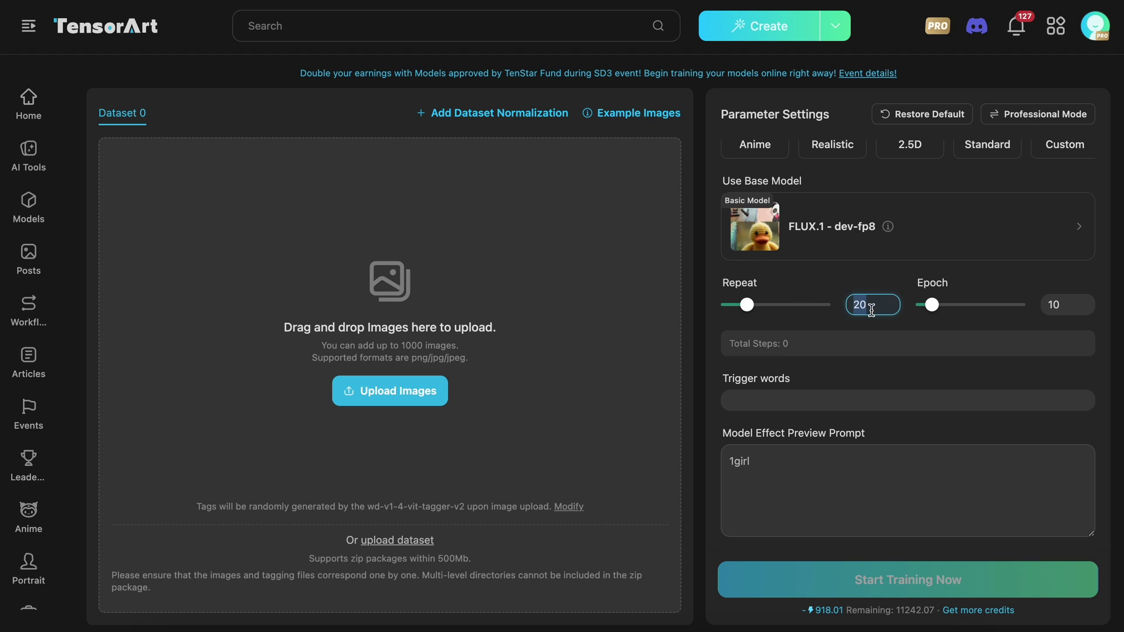
{"action": "left_click", "coordinate": [807, 326]}
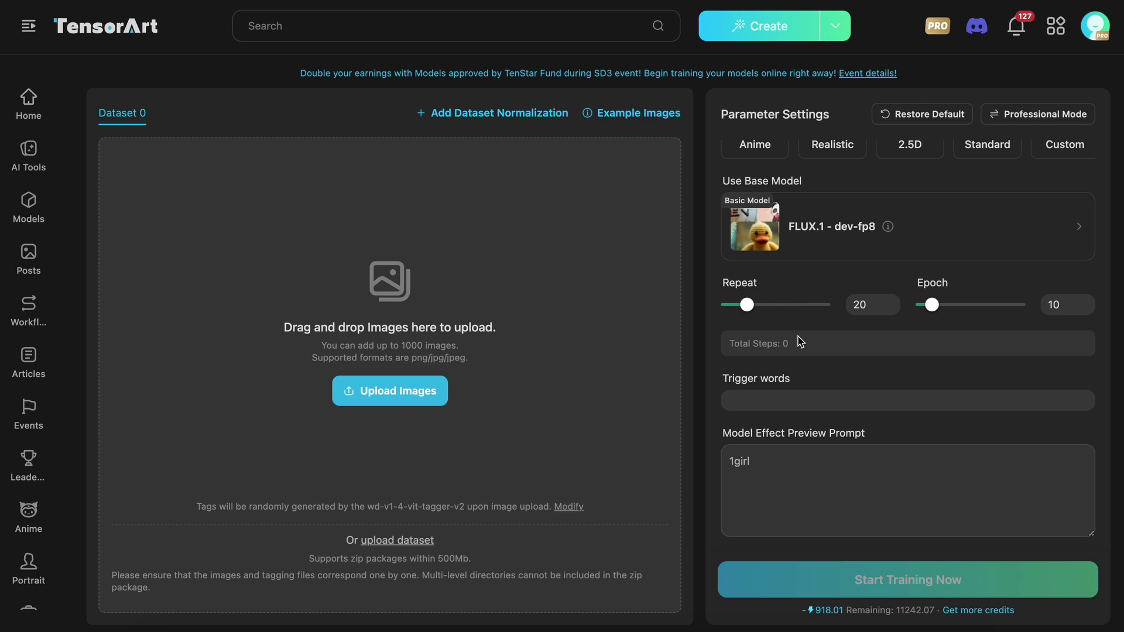
Type a trial trigger word aicodeking, then clear the trigger words field completely.
{"action": "left_click", "coordinate": [799, 394]}
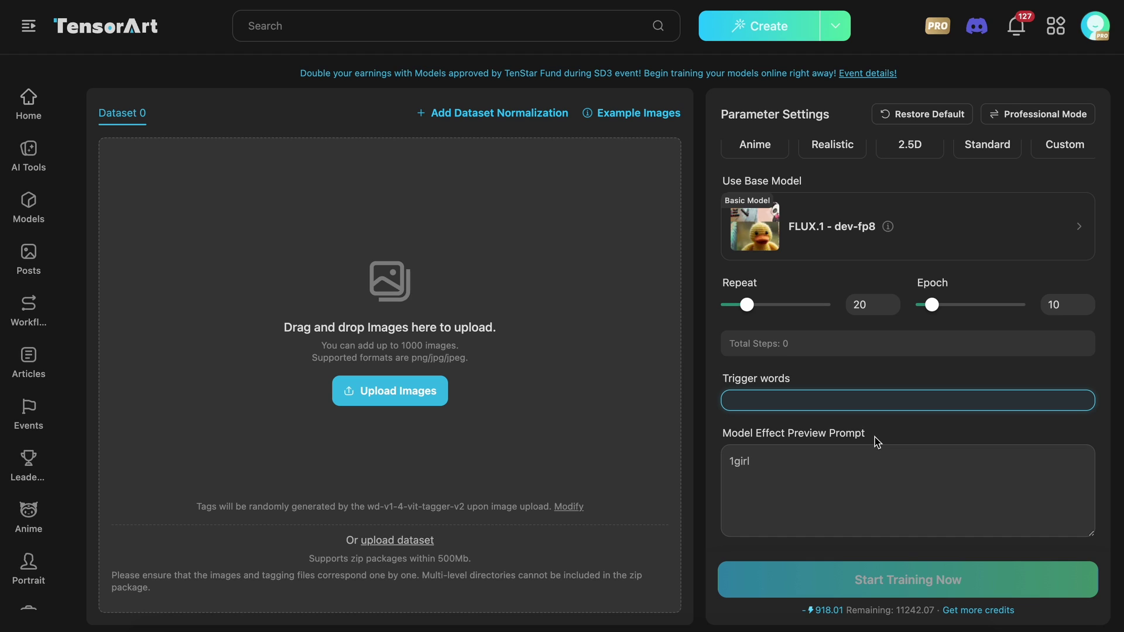
{"action": "type", "text": "aicodeking"}
{"action": "double_click", "coordinate": [776, 401]}
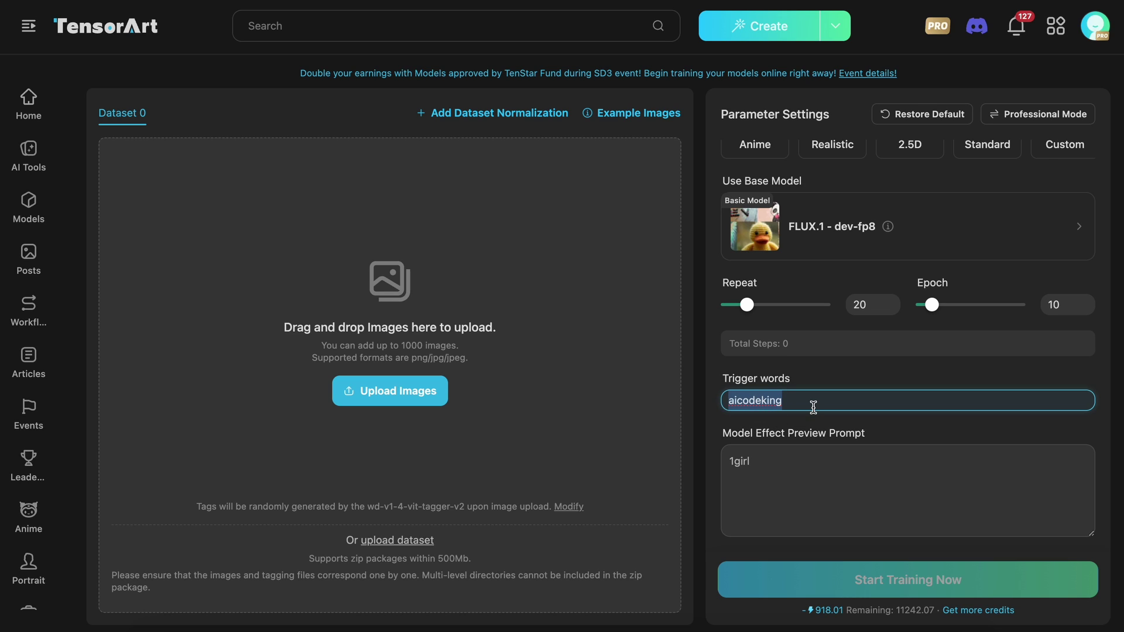
{"action": "key", "text": "BackSpace"}
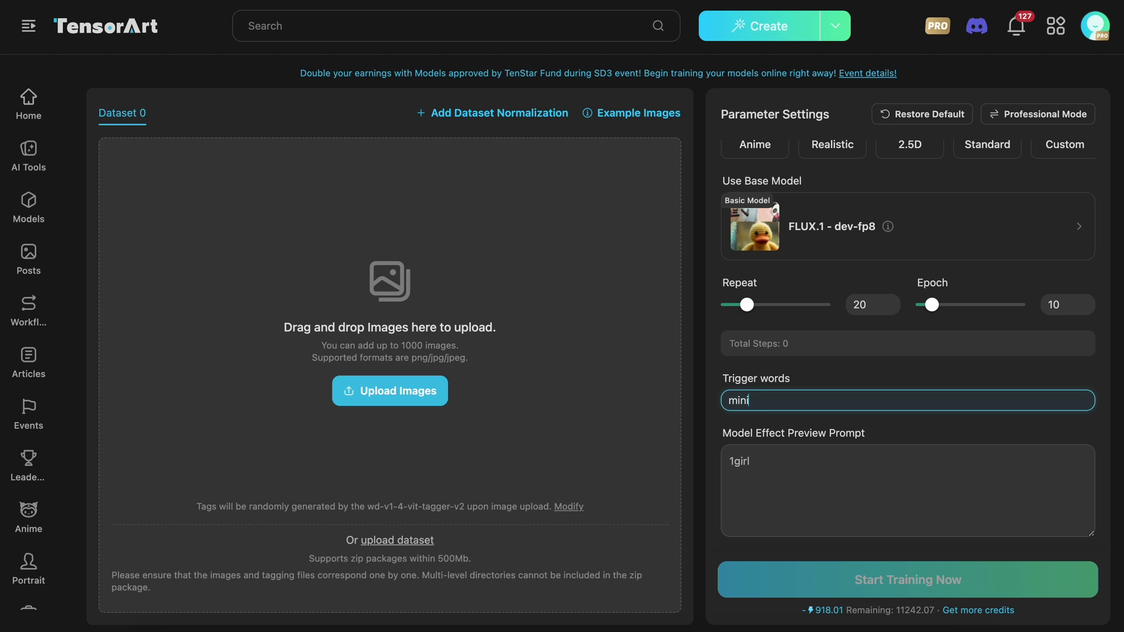
{"action": "triple_click", "coordinate": [775, 398]}
{"action": "key", "text": "BackSpace"}
{"action": "left_click", "coordinate": [772, 460]}
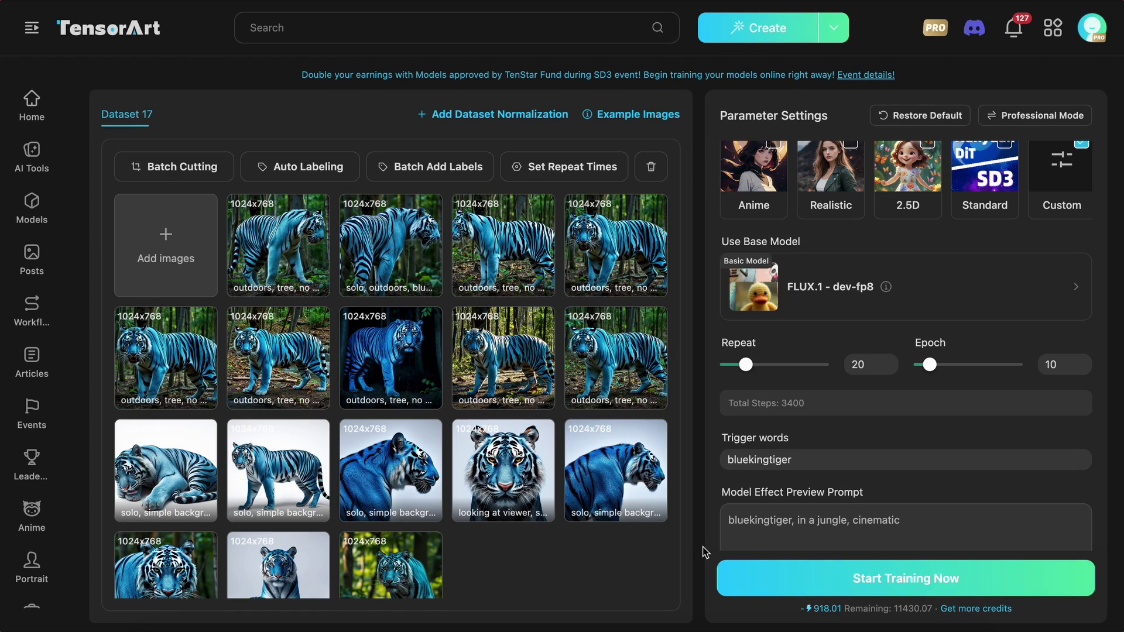
Open the first tiger image's tags (outdoors, tree, nature, forest, tiger).
{"action": "left_click", "coordinate": [271, 276]}
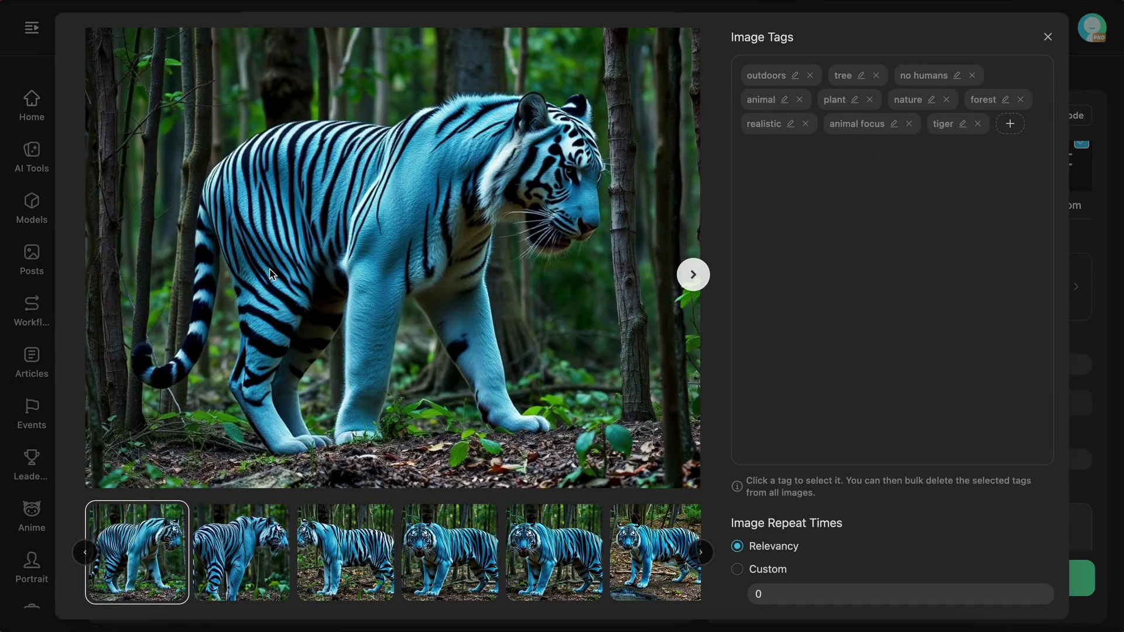
Page through every tiger image's tags to the last, close the viewer, and select bluekingtiger.
{"action": "left_click", "coordinate": [694, 276]}
{"action": "left_click", "coordinate": [695, 276]}
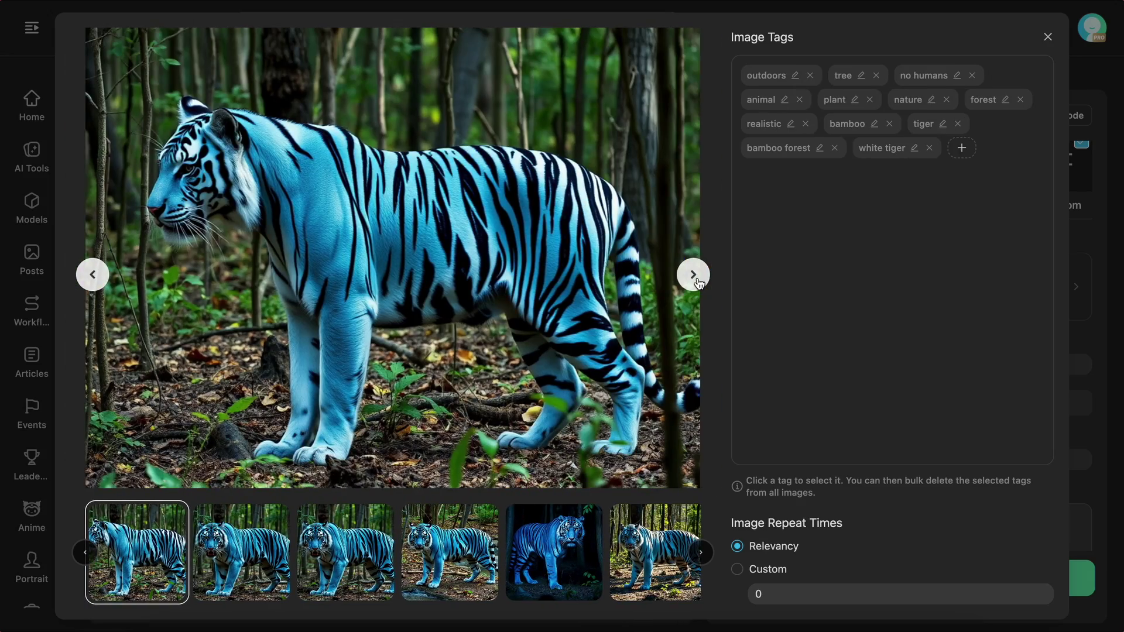
{"action": "left_click", "coordinate": [694, 277]}
{"action": "left_click", "coordinate": [694, 277]}
{"action": "left_click", "coordinate": [695, 277]}
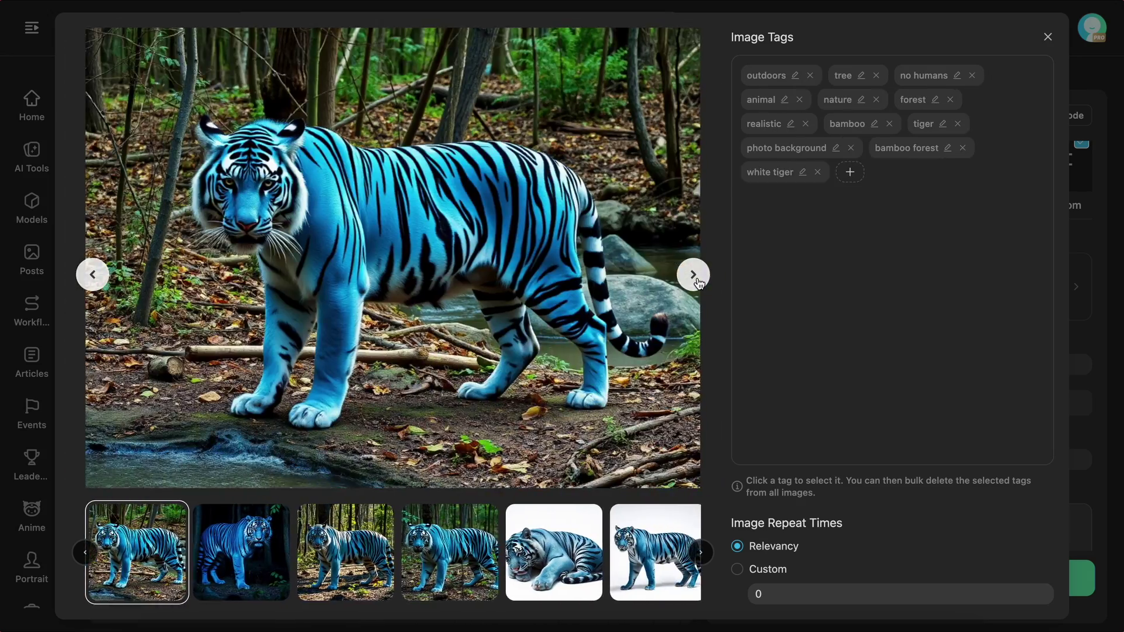
{"action": "left_click", "coordinate": [695, 277]}
{"action": "left_click", "coordinate": [695, 276]}
{"action": "left_click", "coordinate": [695, 276]}
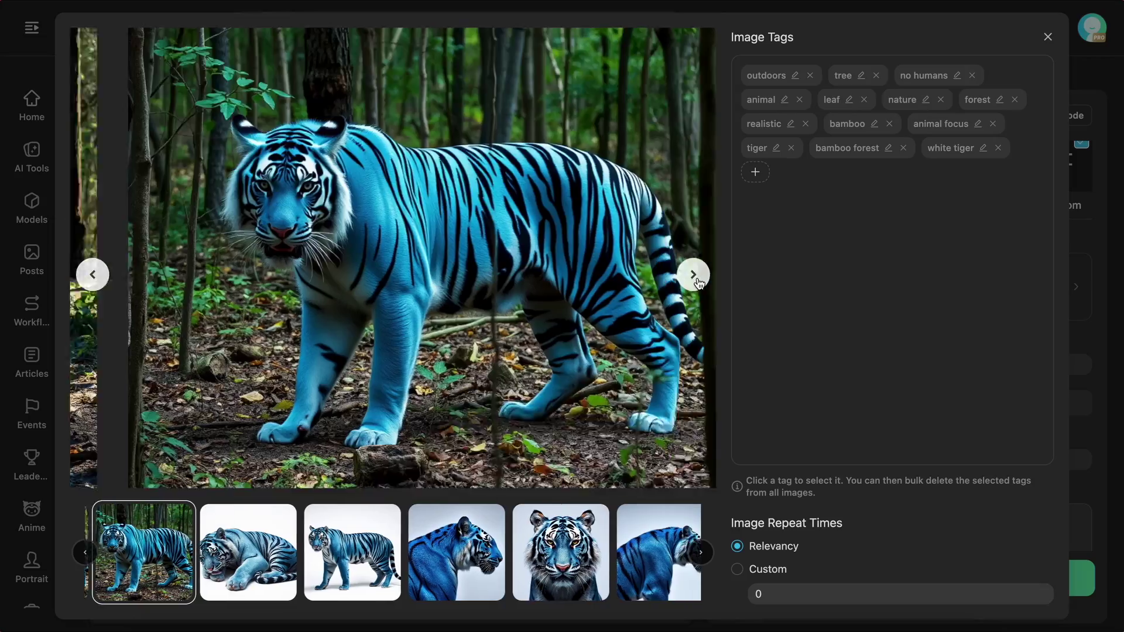
{"action": "left_click", "coordinate": [694, 276]}
{"action": "left_click", "coordinate": [695, 276]}
{"action": "left_click", "coordinate": [694, 277]}
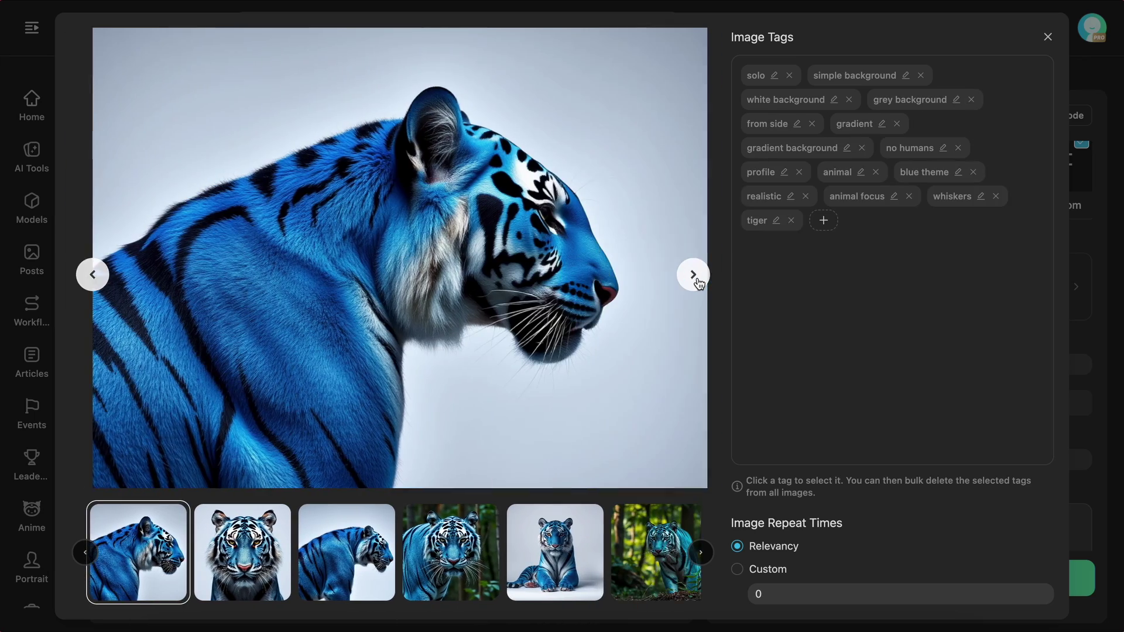
{"action": "left_click", "coordinate": [694, 276]}
{"action": "left_click", "coordinate": [694, 276]}
{"action": "left_click", "coordinate": [694, 276]}
{"action": "left_click", "coordinate": [695, 276]}
{"action": "left_click", "coordinate": [695, 277]}
{"action": "left_click", "coordinate": [1048, 37]}
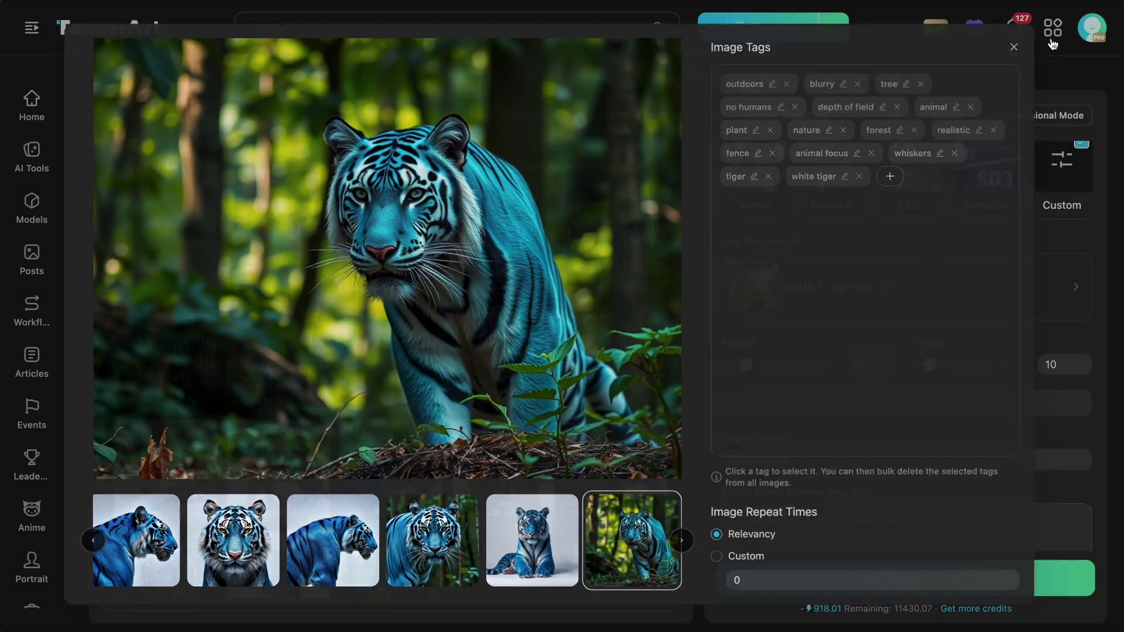
{"action": "left_click", "coordinate": [771, 461]}
{"action": "double_click", "coordinate": [771, 461]}
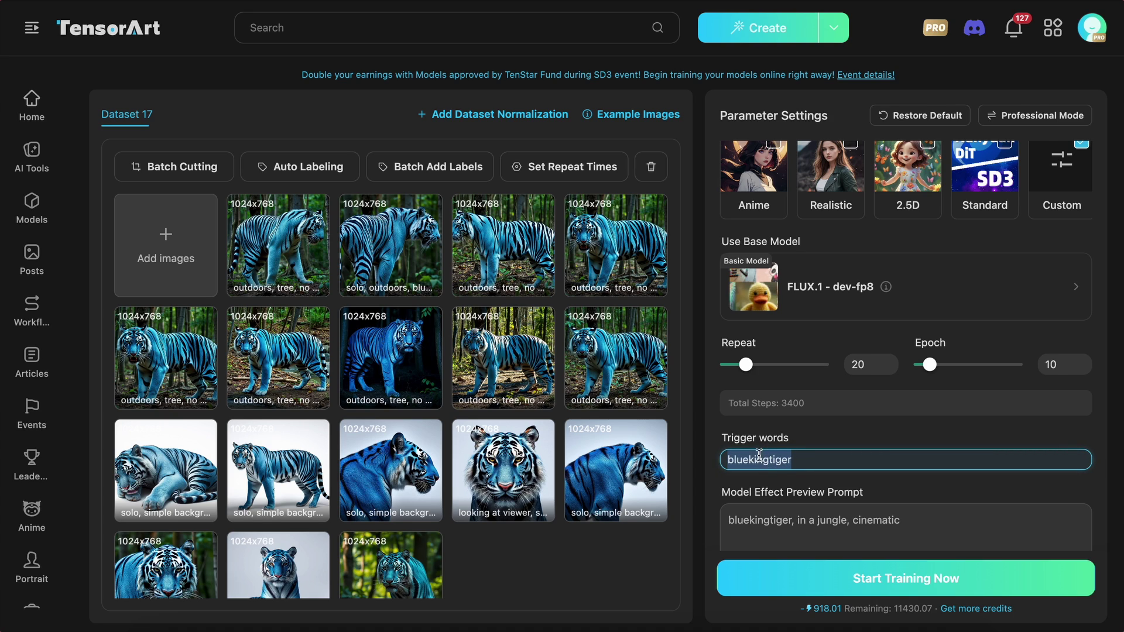
Leave the preview prompt unchanged and start training the blue tiger LoRA.
{"action": "left_click_drag", "start_coordinate": [922, 521], "coordinate": [710, 513]}
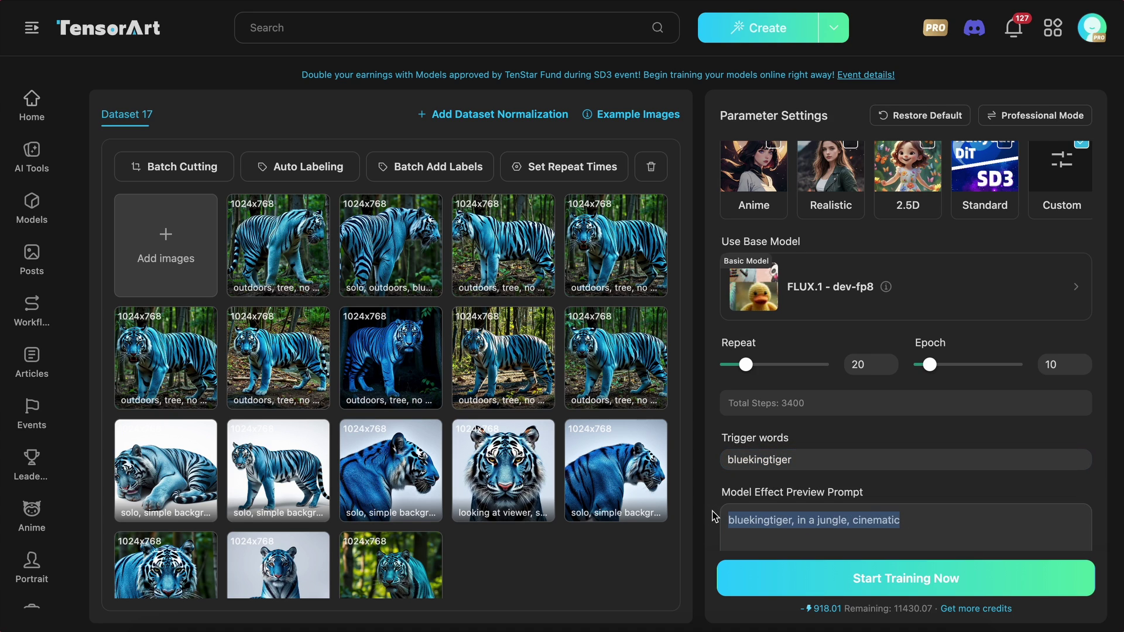
{"action": "left_click", "coordinate": [817, 520]}
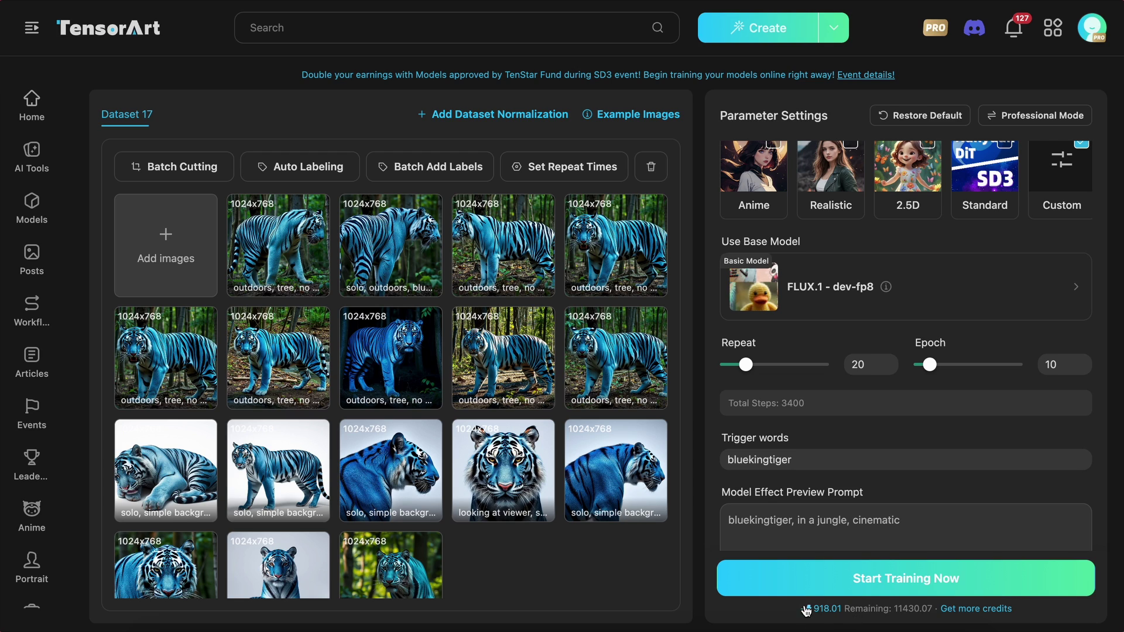
{"action": "left_click", "coordinate": [831, 583]}
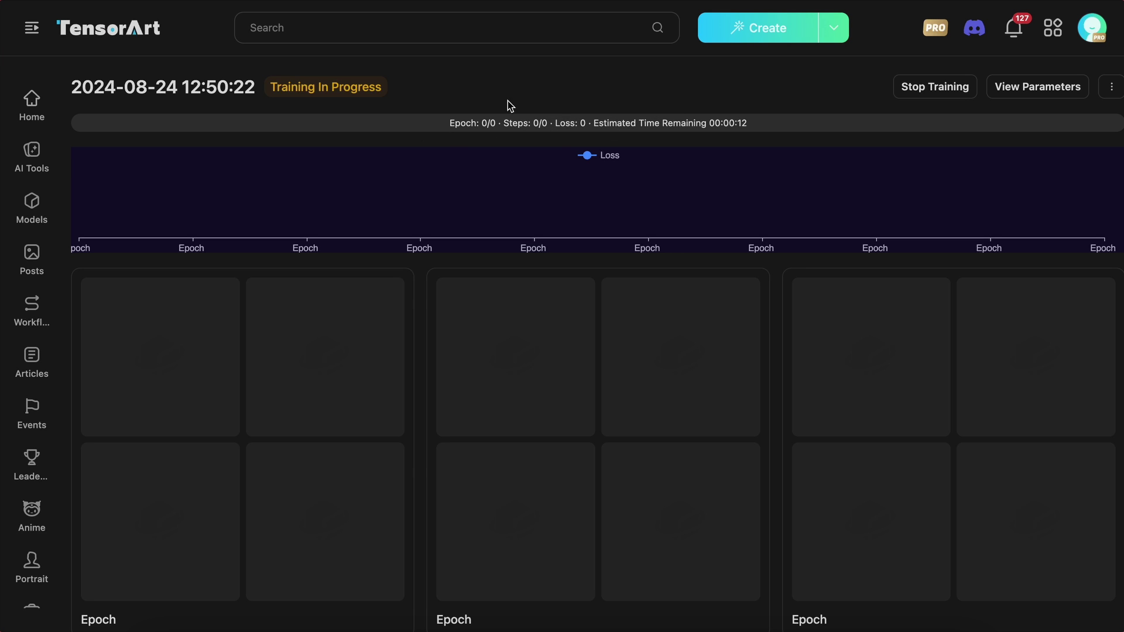
Scroll the training page until it shows Training Completed with loss falling over Epochs 1–10.
{"action": "scroll", "coordinate": [497, 307], "scroll_direction": "down", "scroll_amount": 6}
{"action": "scroll", "coordinate": [662, 276], "scroll_direction": "down", "scroll_amount": 6}
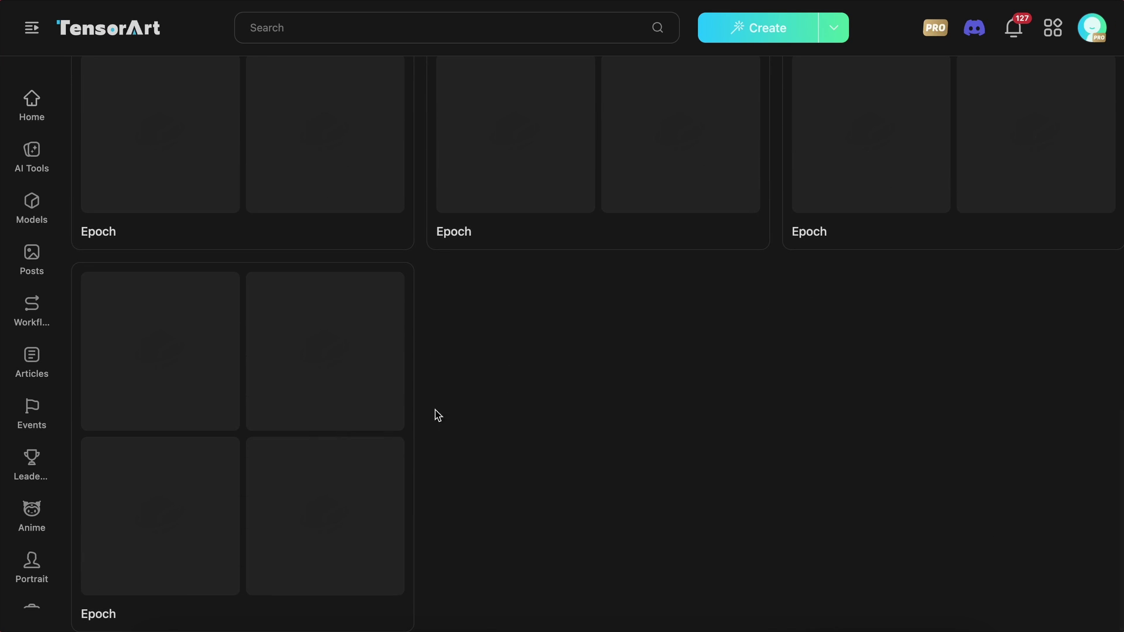
{"action": "scroll", "coordinate": [435, 419], "scroll_direction": "up", "scroll_amount": 10}
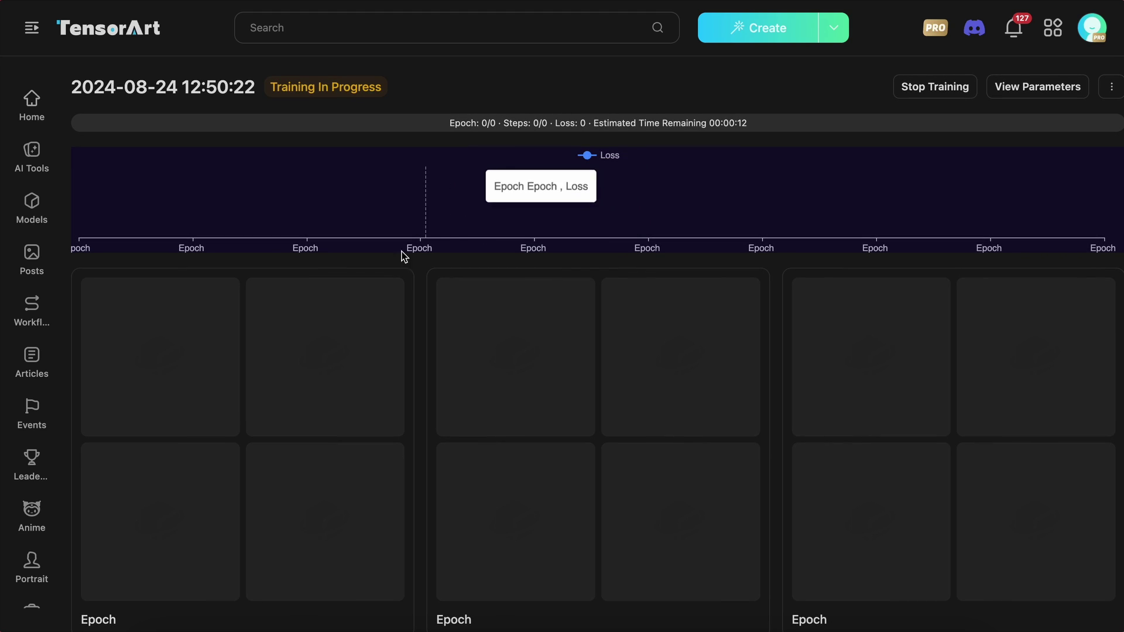
{"action": "scroll", "coordinate": [422, 408], "scroll_direction": "down", "scroll_amount": 1}
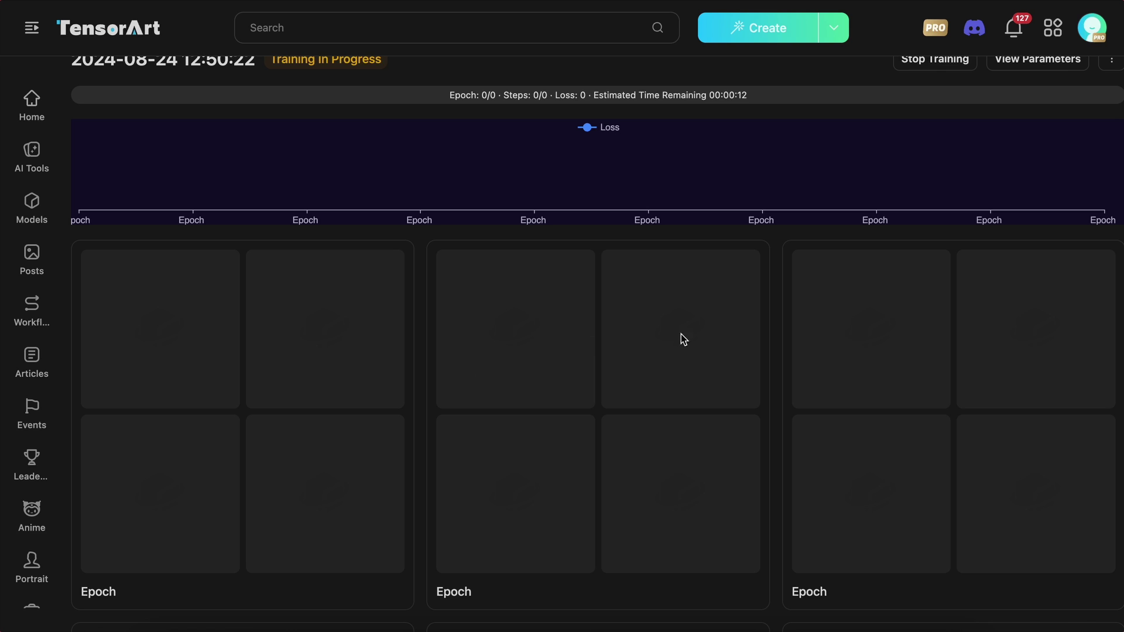
{"action": "scroll", "coordinate": [592, 348], "scroll_direction": "down", "scroll_amount": 6}
{"action": "scroll", "coordinate": [592, 349], "scroll_direction": "up", "scroll_amount": 7}
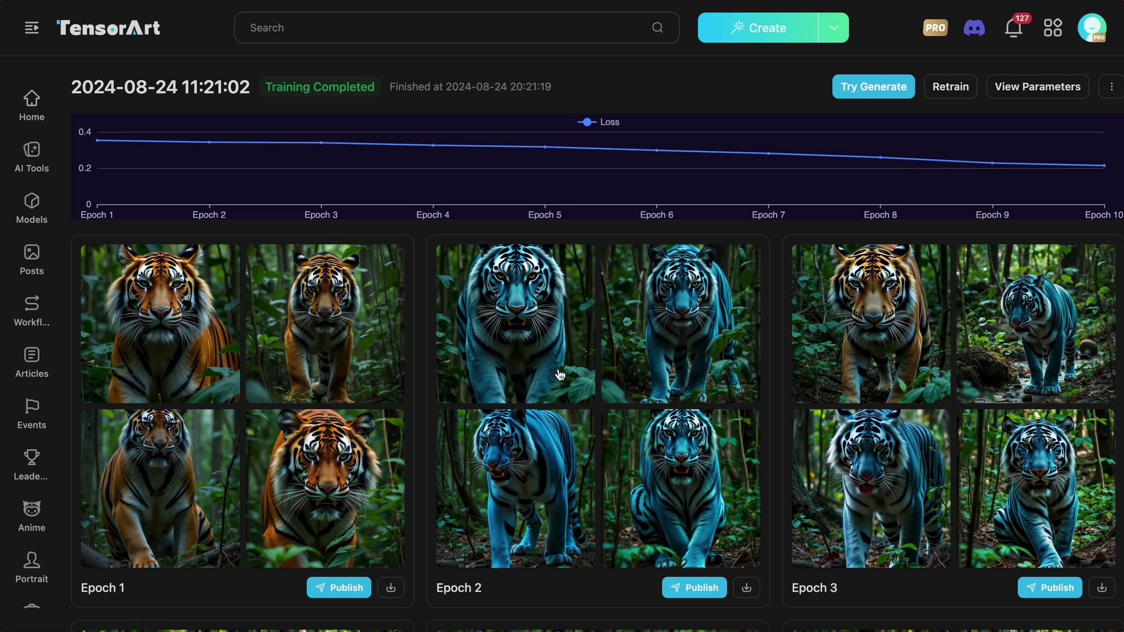
View each of Epoch 10's four sample tiger images full size.
{"action": "scroll", "coordinate": [624, 451], "scroll_direction": "down", "scroll_amount": 14}
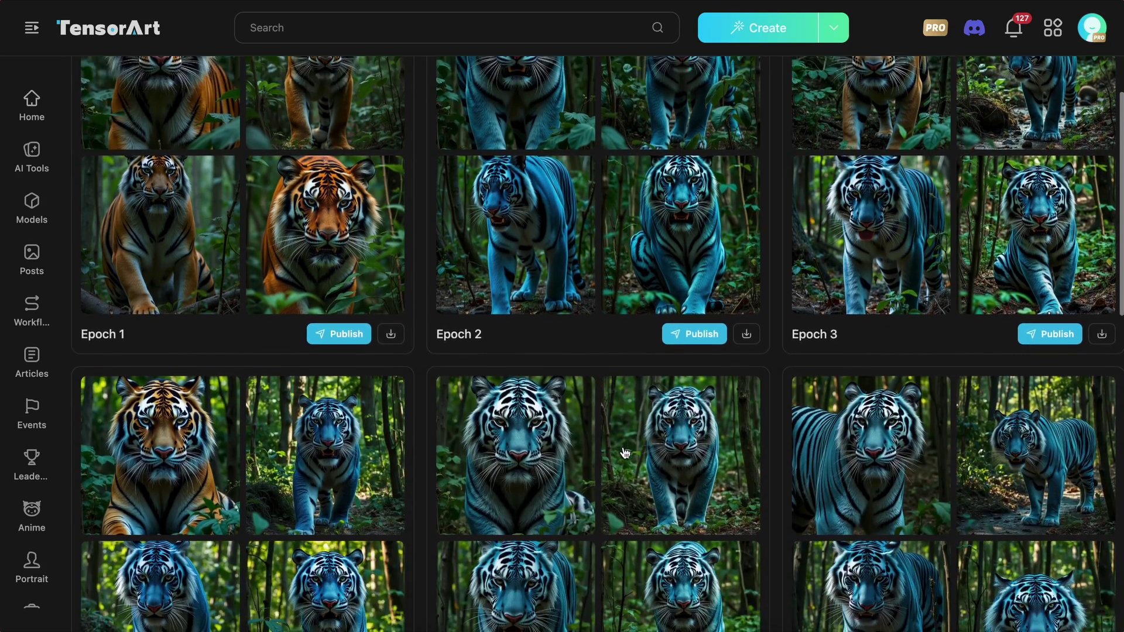
{"action": "scroll", "coordinate": [623, 452], "scroll_direction": "down", "scroll_amount": 5}
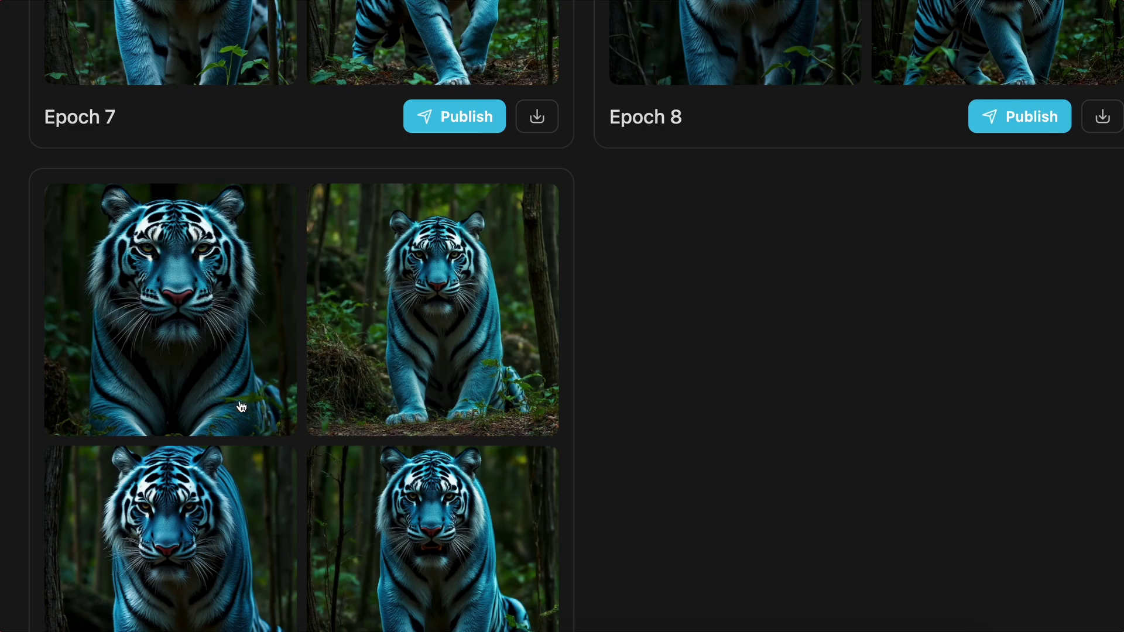
{"action": "scroll", "coordinate": [253, 547], "scroll_direction": "up", "scroll_amount": 20}
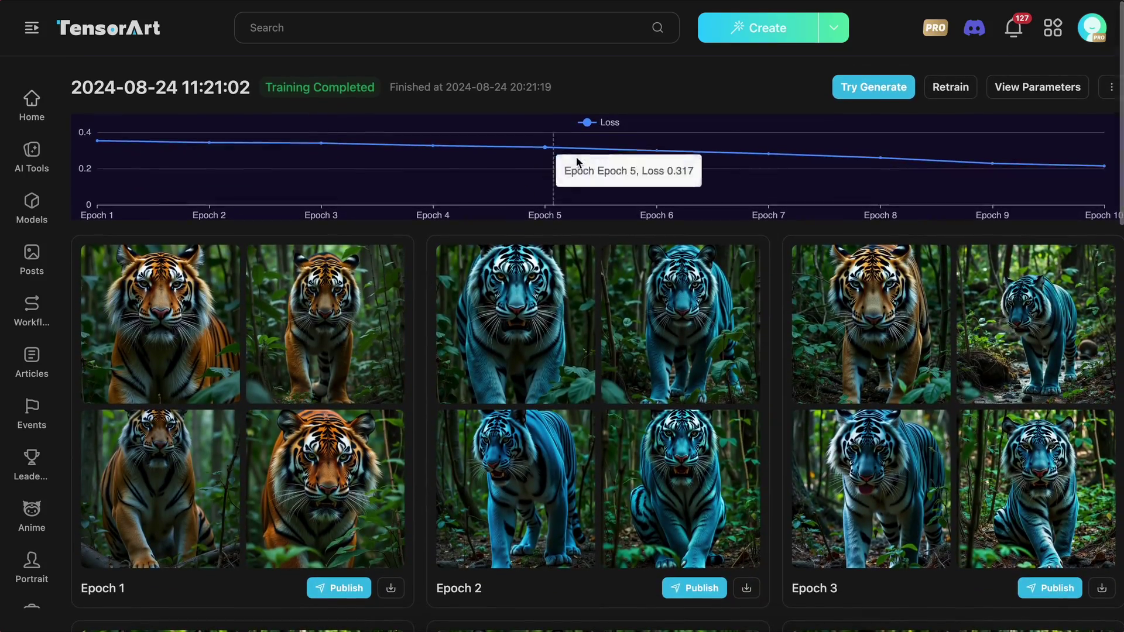
{"action": "scroll", "coordinate": [578, 481], "scroll_direction": "down", "scroll_amount": 20}
{"action": "scroll", "coordinate": [410, 430], "scroll_direction": "up", "scroll_amount": 1}
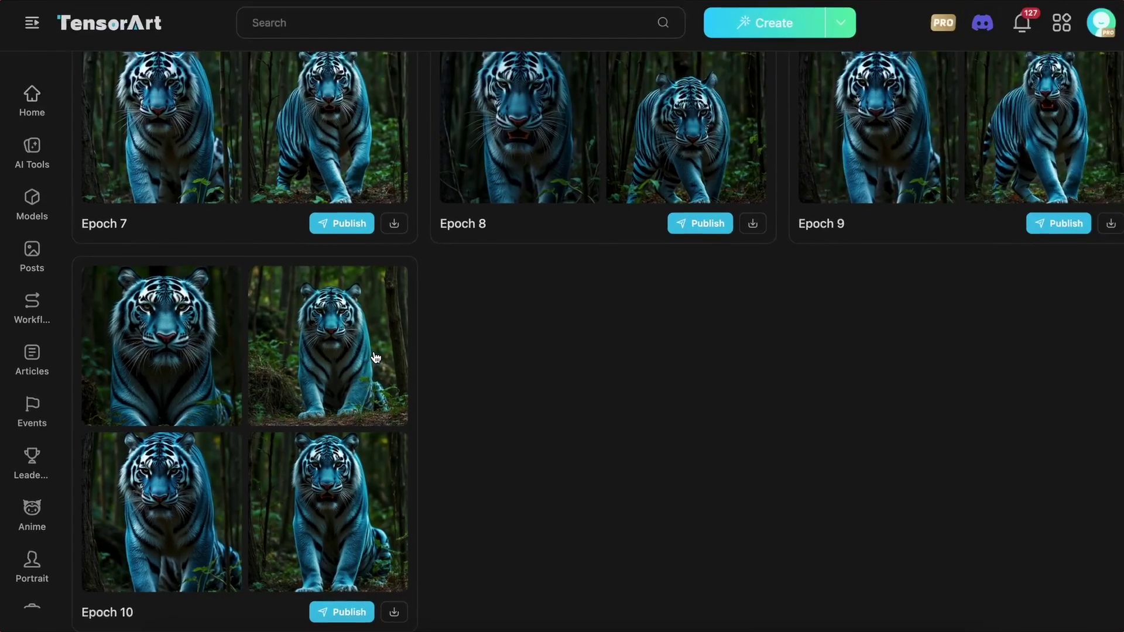
{"action": "left_click", "coordinate": [350, 356]}
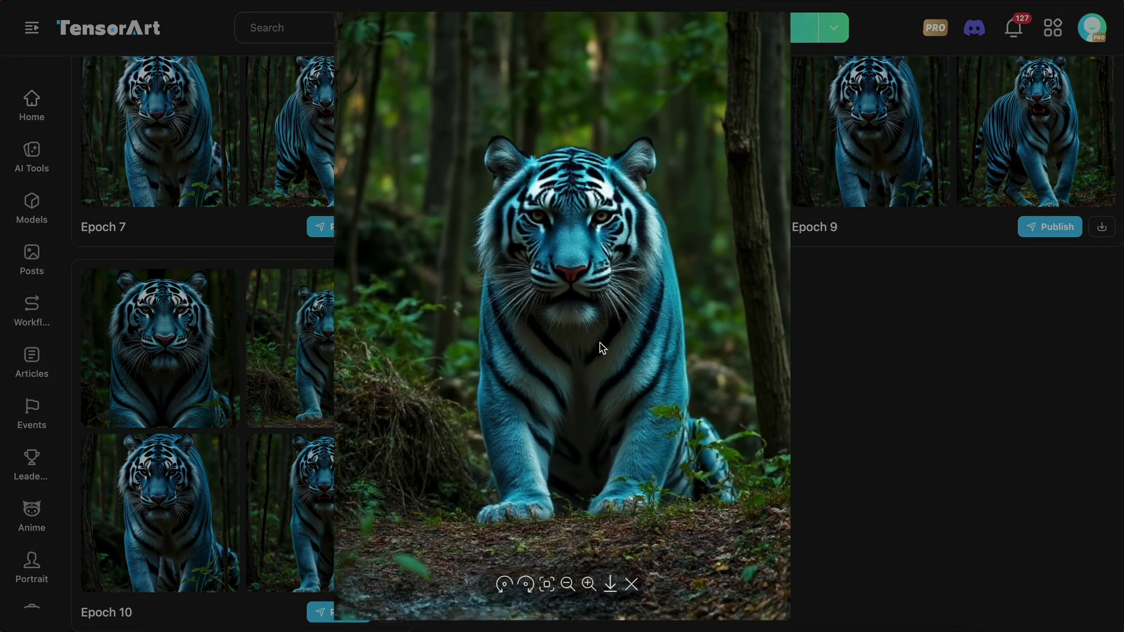
{"action": "left_click", "coordinate": [632, 585]}
{"action": "left_click", "coordinate": [226, 502]}
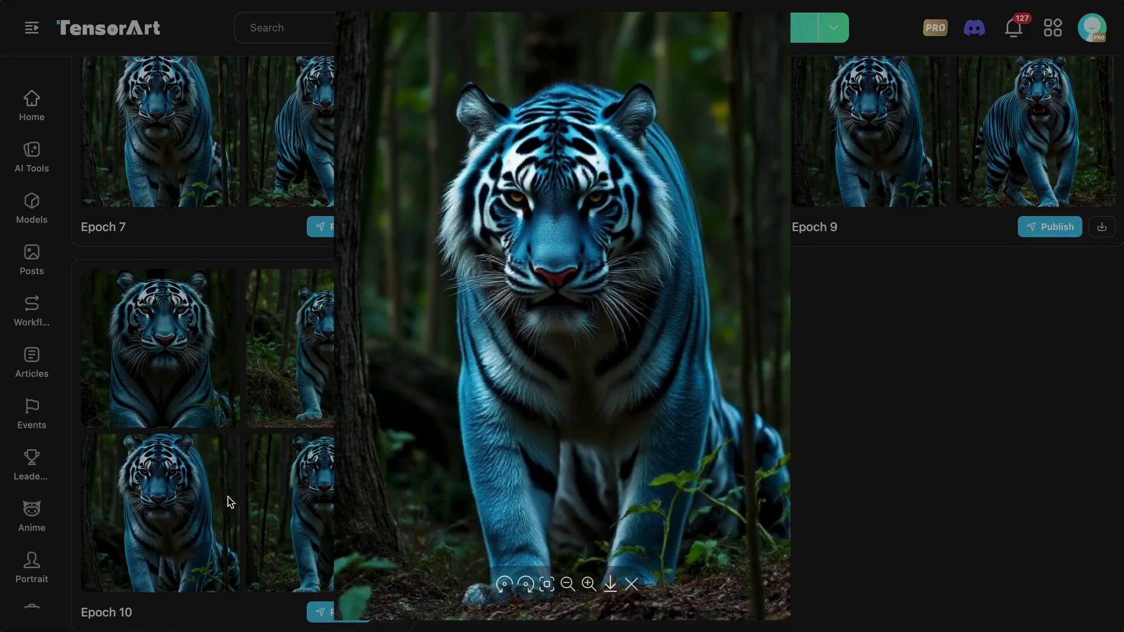
{"action": "left_click", "coordinate": [633, 583]}
{"action": "left_click", "coordinate": [336, 523]}
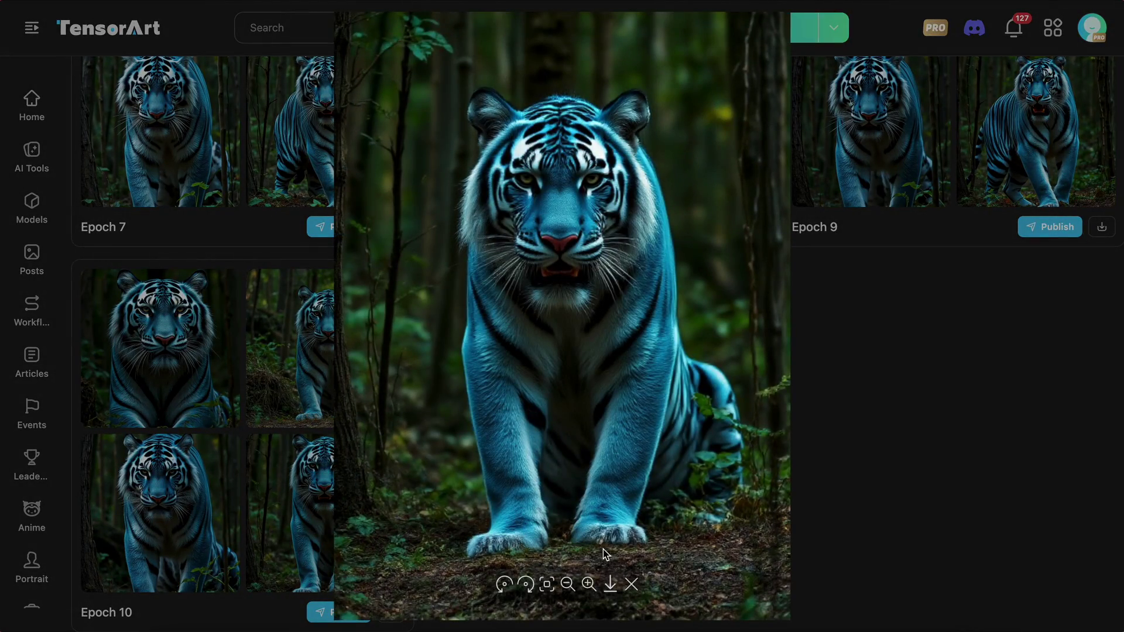
{"action": "left_click", "coordinate": [630, 585]}
{"action": "left_click", "coordinate": [364, 350]}
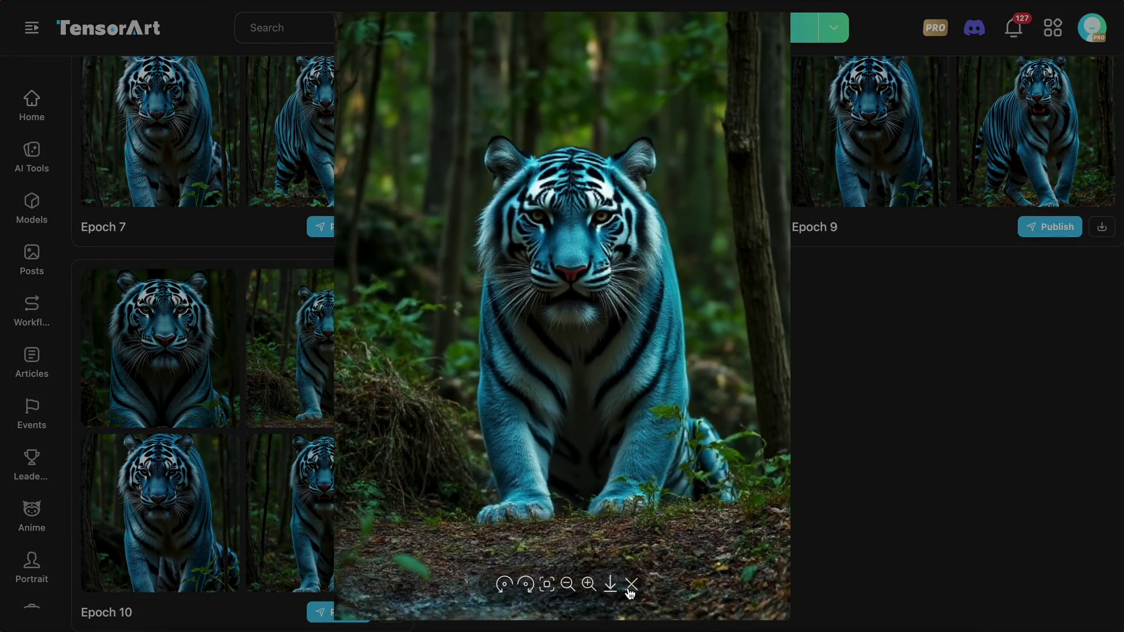
{"action": "left_click", "coordinate": [631, 585]}
Return to the top and open Try Generate, showing LoRA weight 0.8 and the bluekingtiger prompt.
{"action": "scroll", "coordinate": [469, 461], "scroll_direction": "up", "scroll_amount": 5}
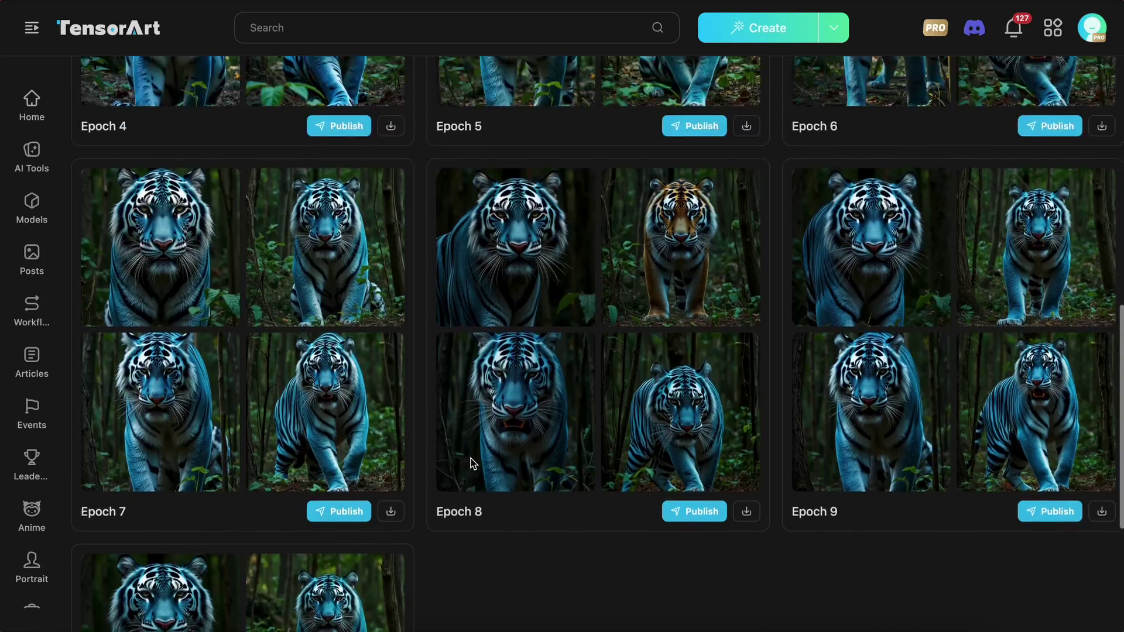
{"action": "scroll", "coordinate": [473, 463], "scroll_direction": "up", "scroll_amount": 15}
{"action": "scroll", "coordinate": [535, 399], "scroll_direction": "down", "scroll_amount": 20}
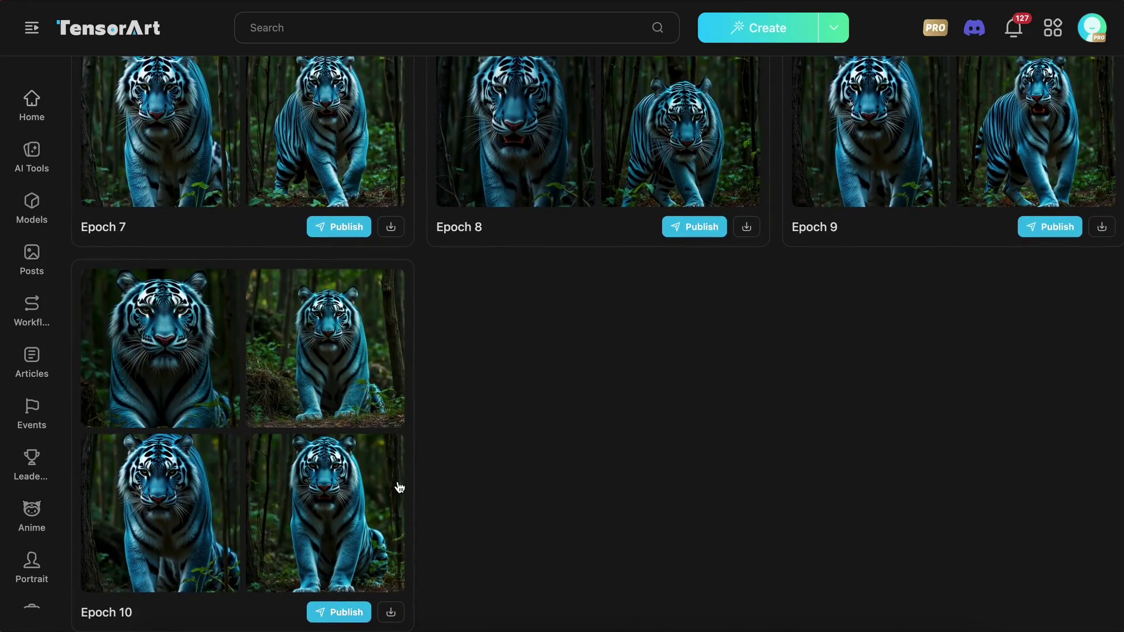
{"action": "scroll", "coordinate": [399, 487], "scroll_direction": "up", "scroll_amount": 15}
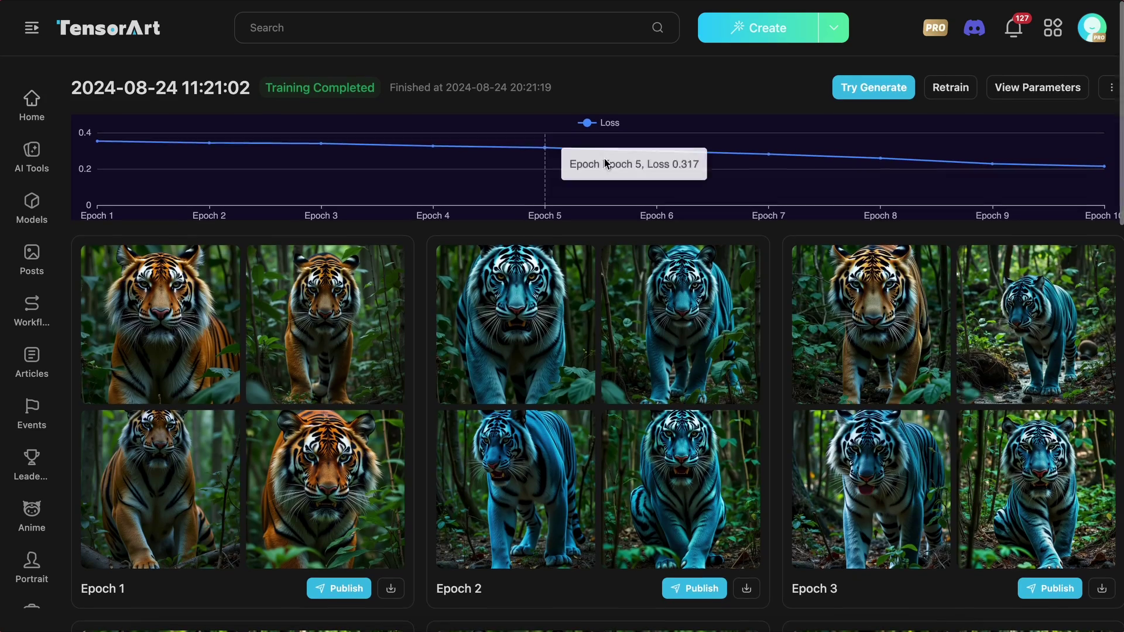
{"action": "left_click", "coordinate": [870, 89]}
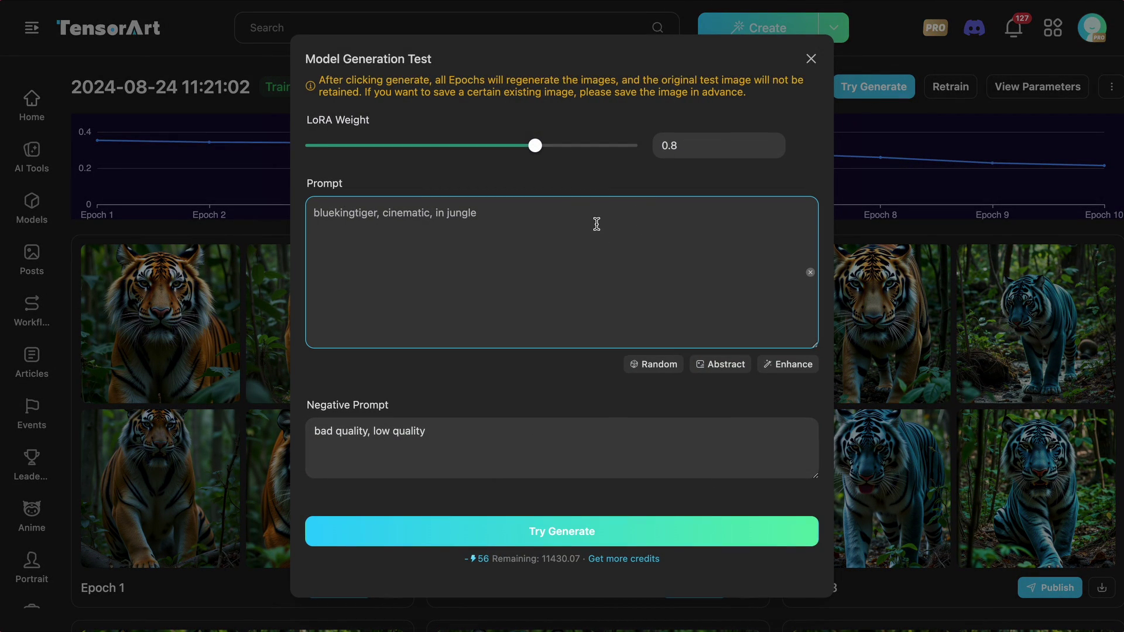
Reopen the Model Generation Test dialog, highlight its regeneration warning, and close it.
{"action": "left_click", "coordinate": [808, 59]}
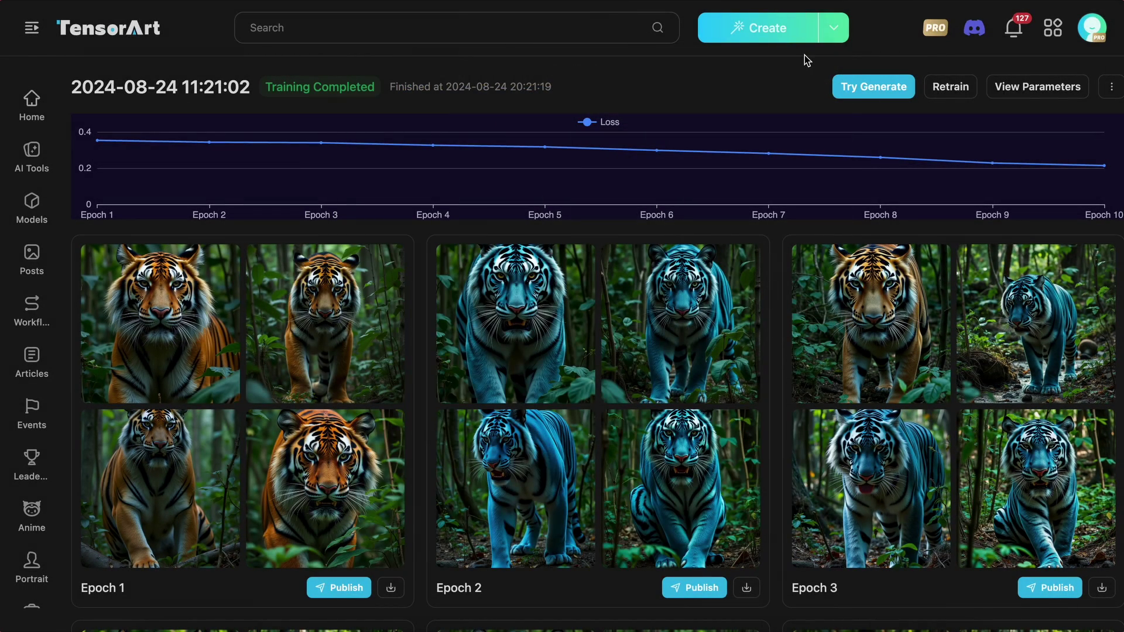
{"action": "left_click", "coordinate": [856, 88]}
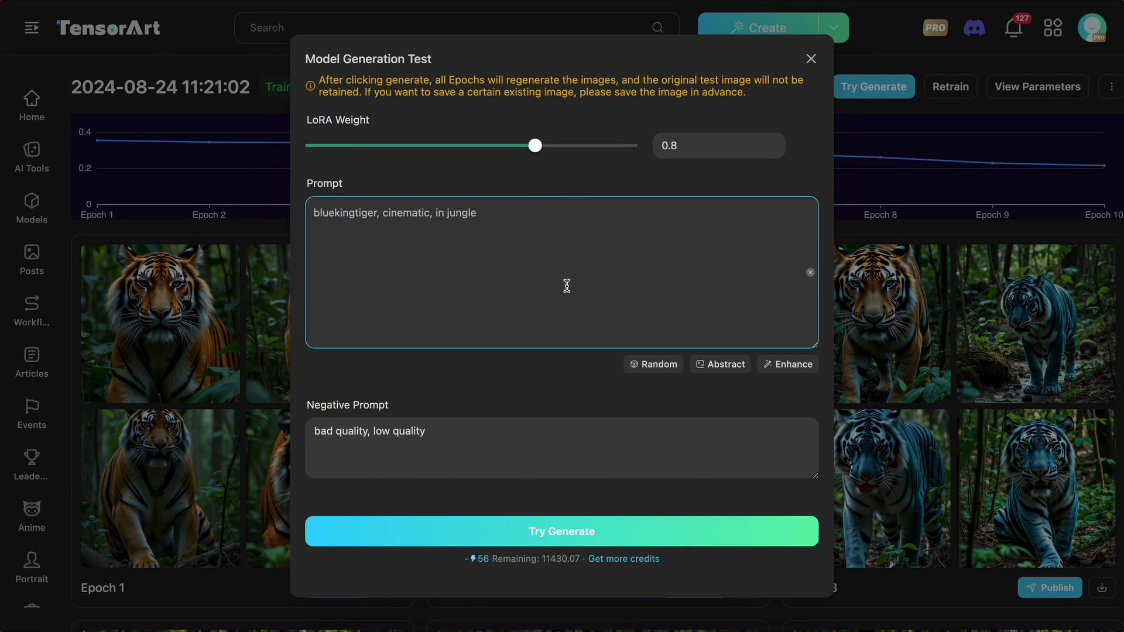
{"action": "left_click_drag", "start_coordinate": [319, 80], "coordinate": [760, 100]}
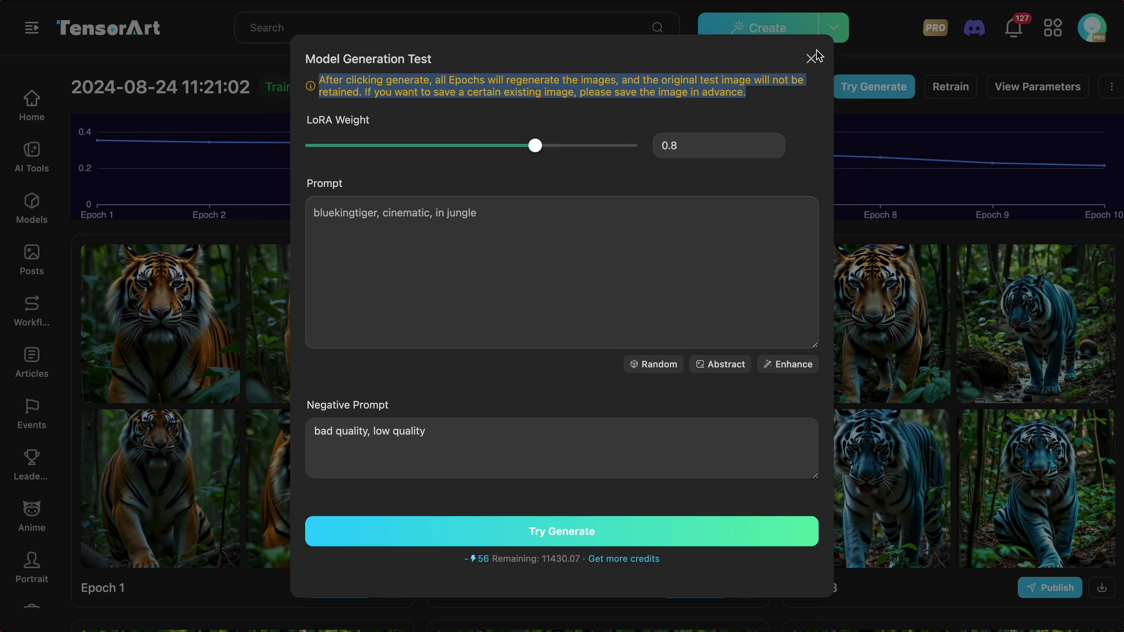
{"action": "left_click", "coordinate": [812, 58]}
{"action": "scroll", "coordinate": [594, 392], "scroll_direction": "down", "scroll_amount": 8}
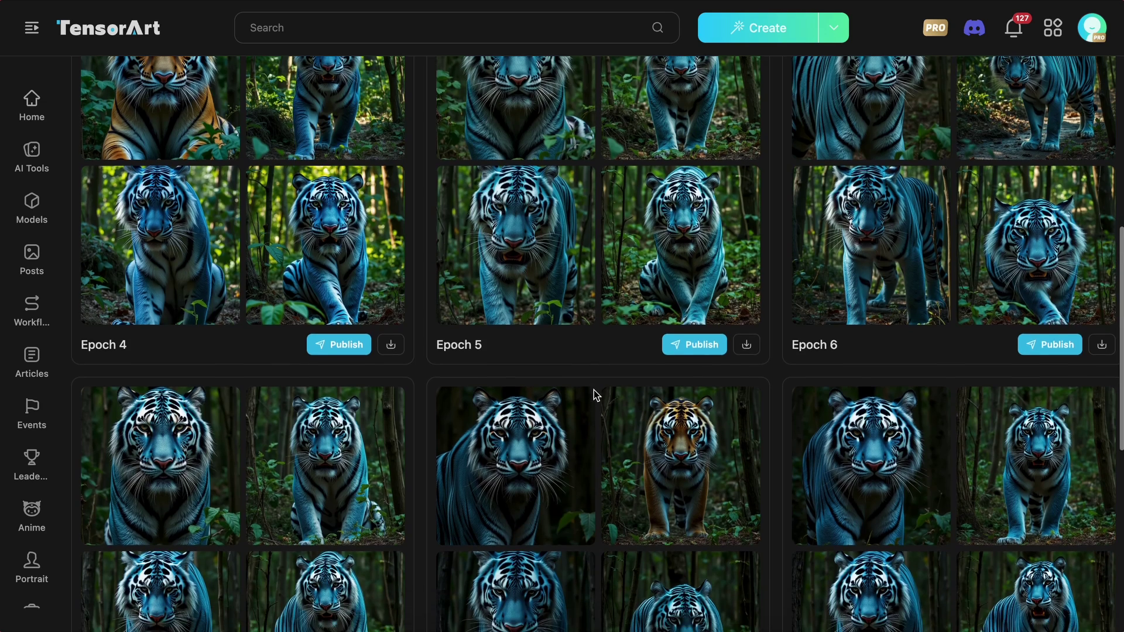
{"action": "scroll", "coordinate": [594, 395], "scroll_direction": "down", "scroll_amount": 8}
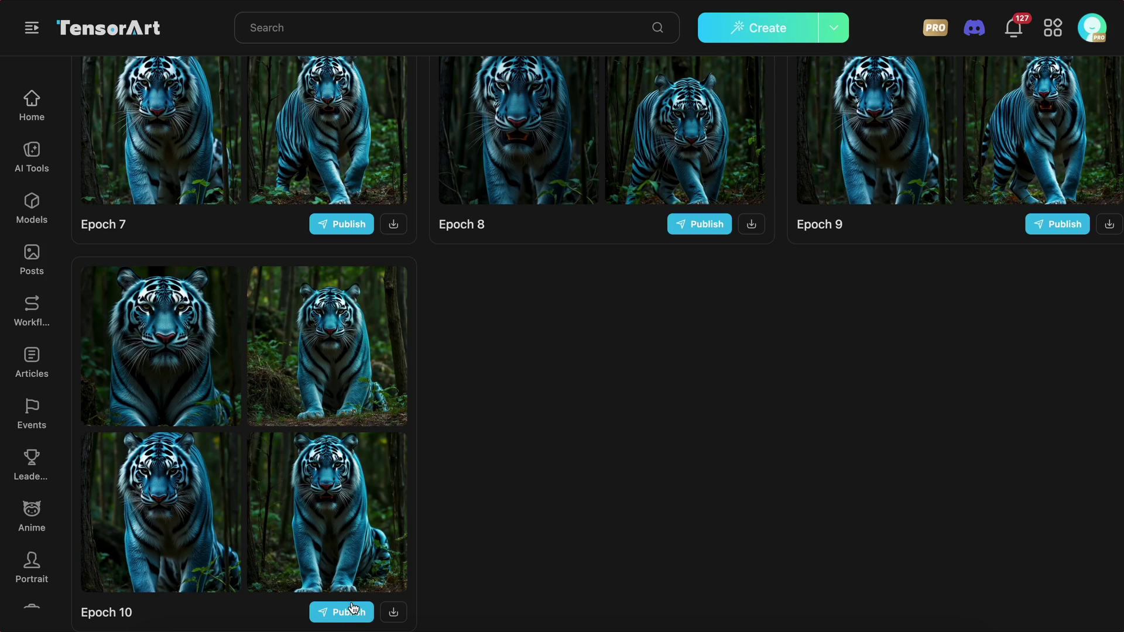
{"action": "scroll", "coordinate": [381, 388], "scroll_direction": "up", "scroll_amount": 15}
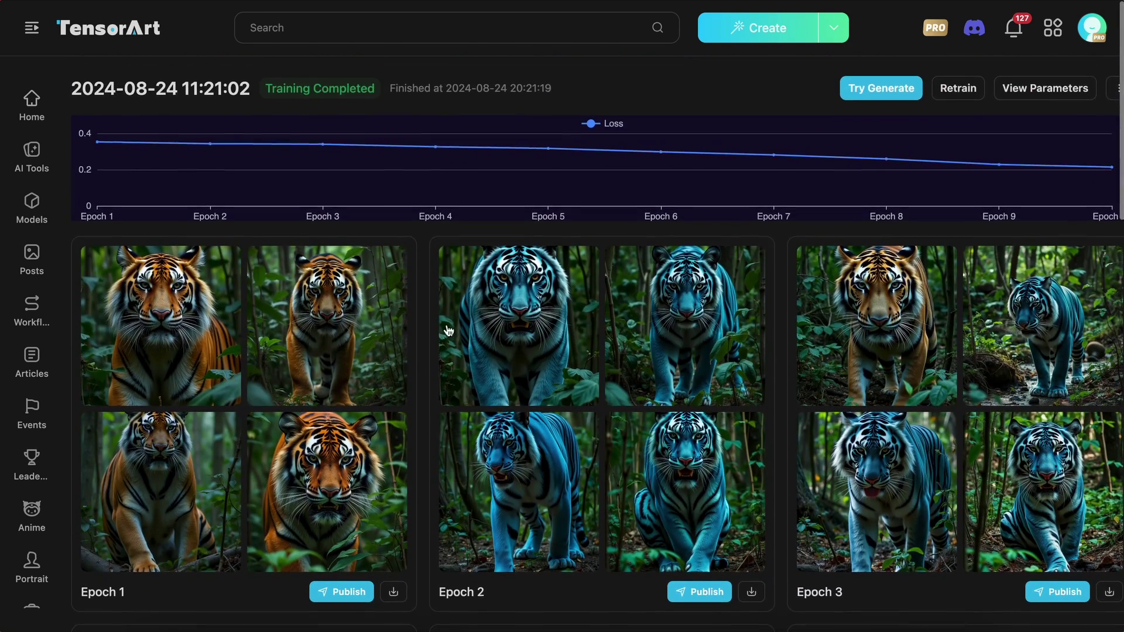
{"action": "scroll", "coordinate": [427, 403], "scroll_direction": "down", "scroll_amount": 15}
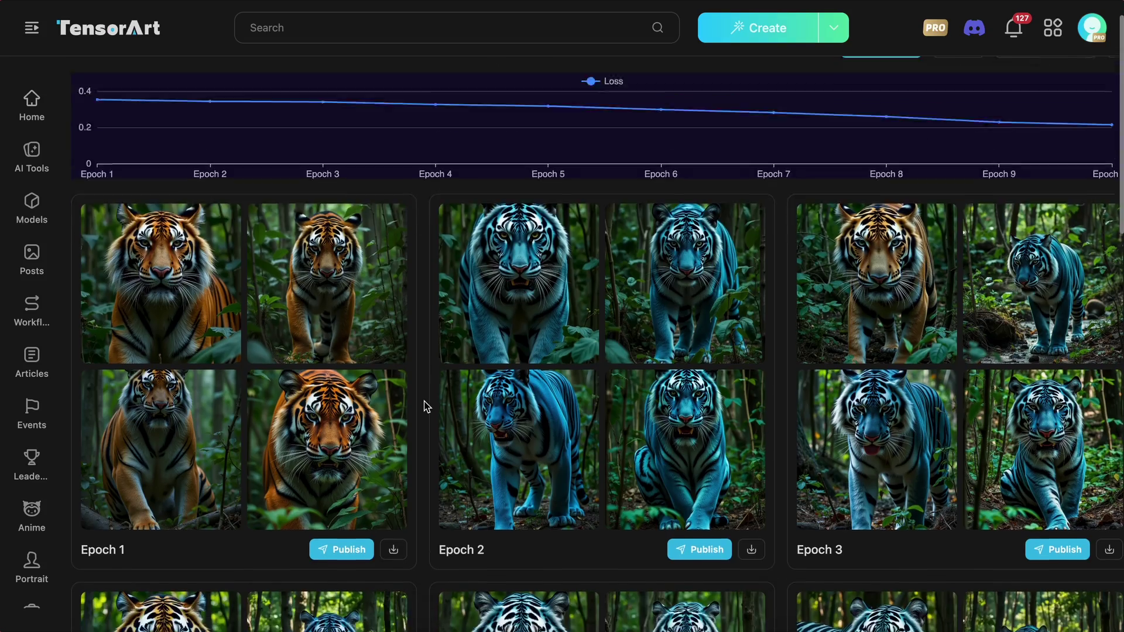
{"action": "scroll", "coordinate": [425, 404], "scroll_direction": "down", "scroll_amount": 3}
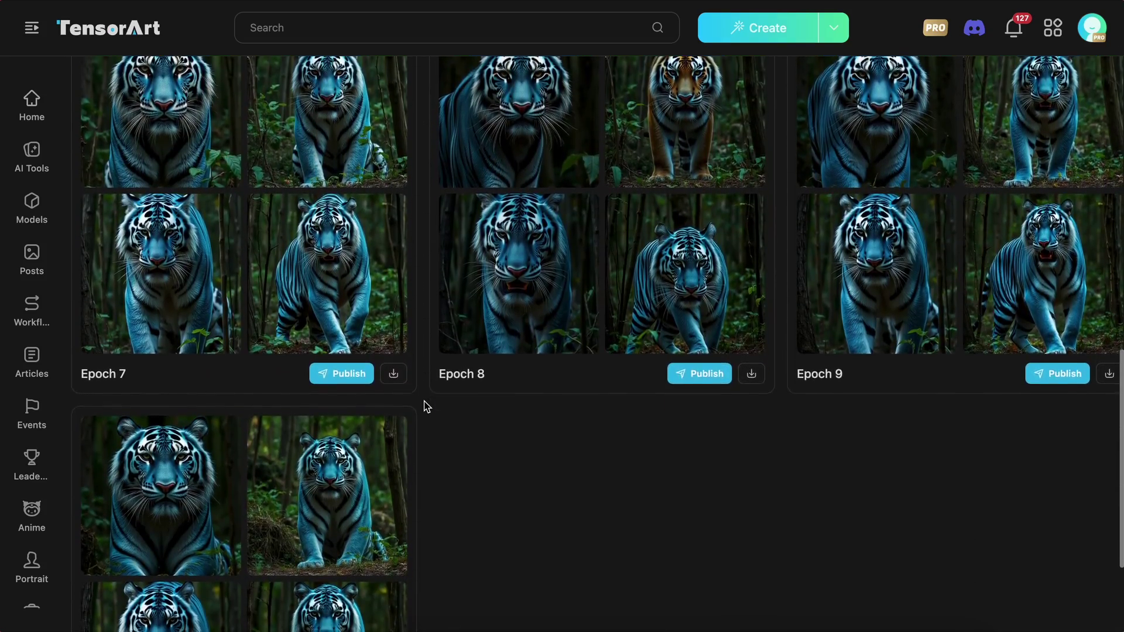
{"action": "scroll", "coordinate": [425, 404], "scroll_direction": "up", "scroll_amount": 15}
{"action": "scroll", "coordinate": [426, 405], "scroll_direction": "up", "scroll_amount": 1}
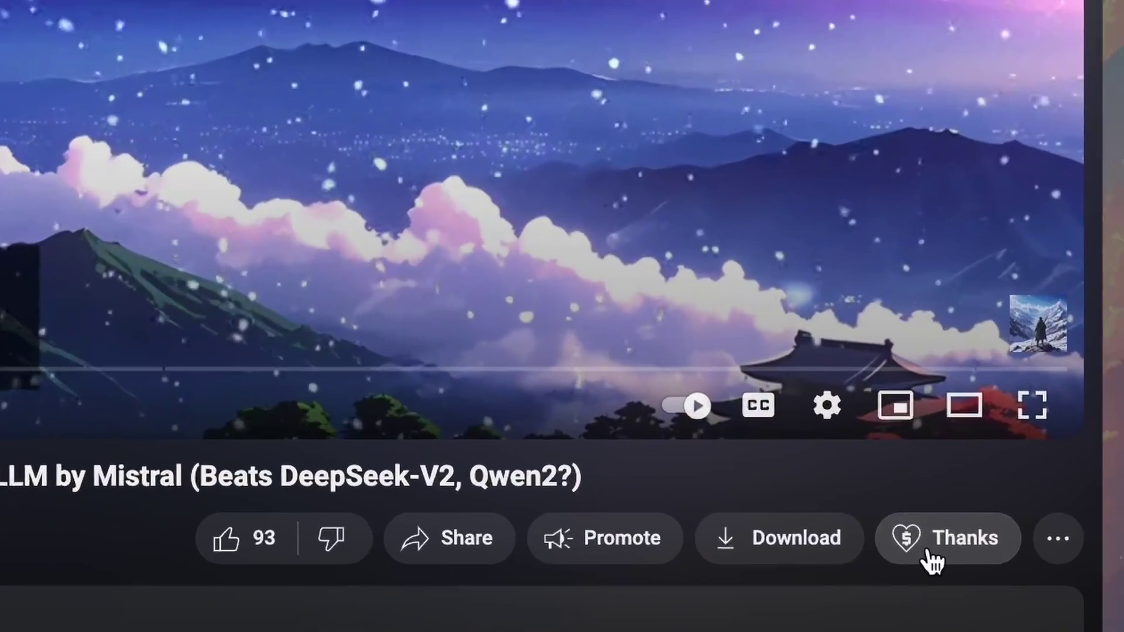
Raise the Super Thanks amount to $400.00, then view the channel's Bronze-to-Diamond King membership tiers.
{"action": "left_click", "coordinate": [925, 559]}
{"action": "left_click_drag", "start_coordinate": [215, 385], "coordinate": [472, 375]}
{"action": "left_click_drag", "start_coordinate": [560, 375], "coordinate": [868, 390]}
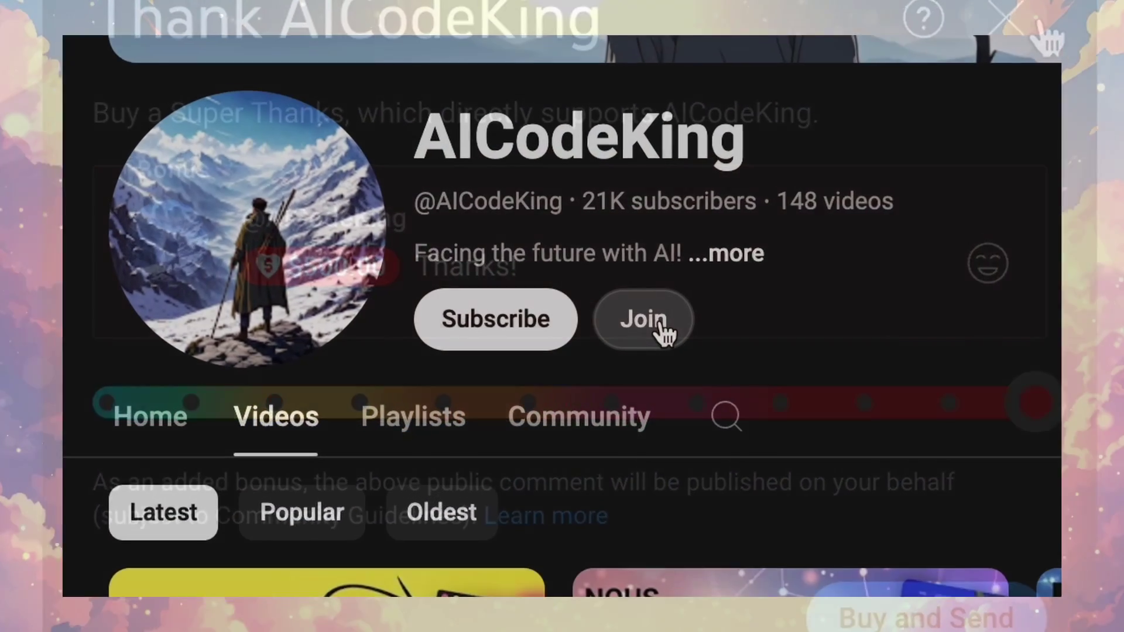
{"action": "left_click", "coordinate": [660, 334]}
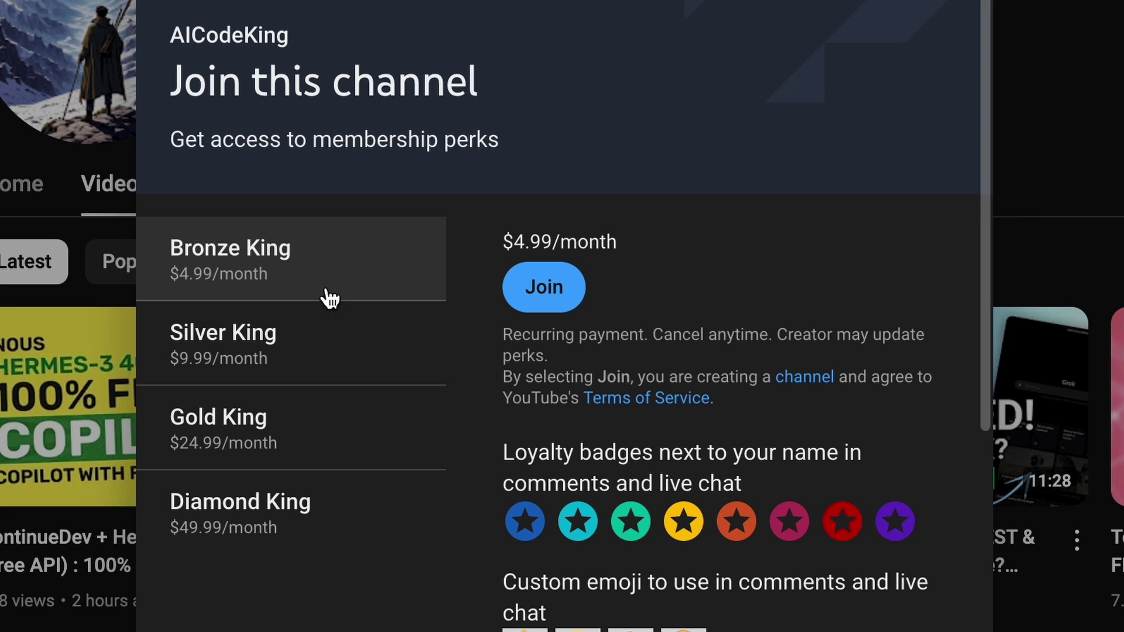